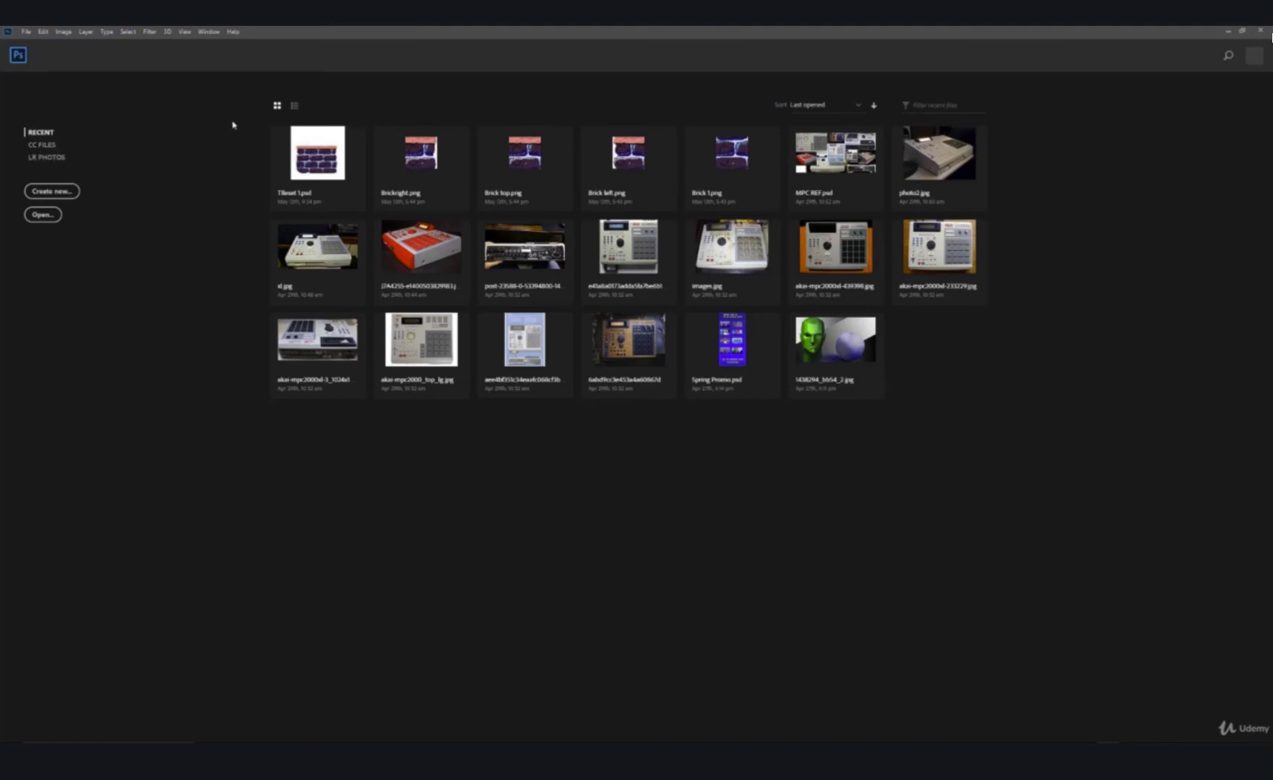
# Create a new 64 x 64 pixel document at 150 pixels/inch in RGB Color with a white background.
pyautogui.click(50, 191)
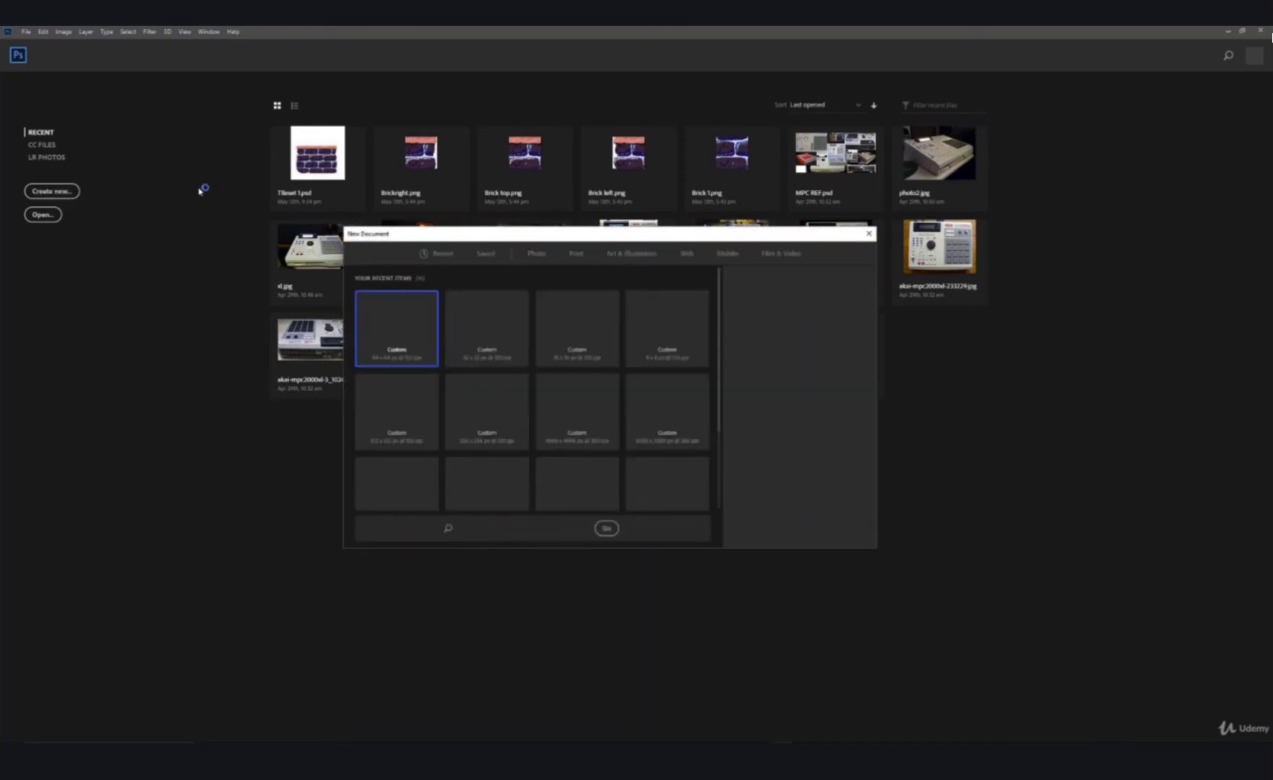
pyautogui.moveTo(560, 237); pyautogui.dragTo(697, 168)
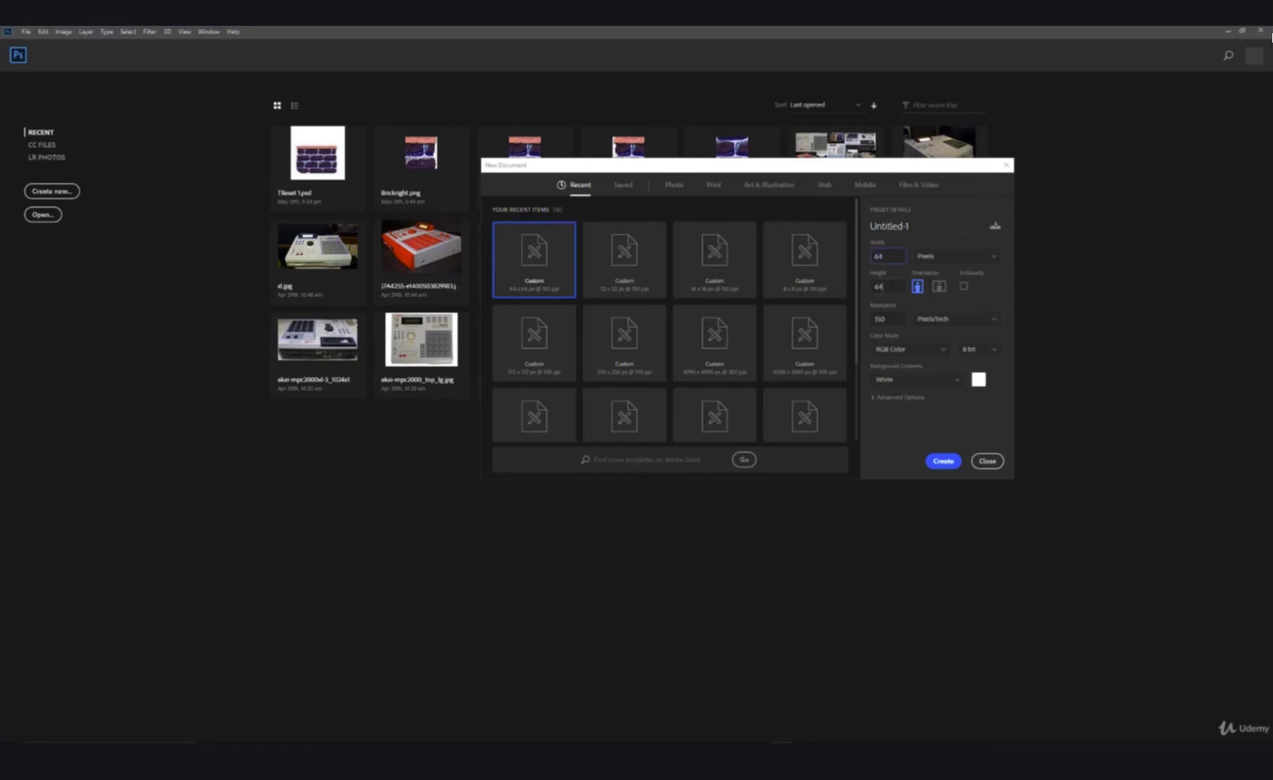
pyautogui.click(887, 286)
pyautogui.click(959, 381)
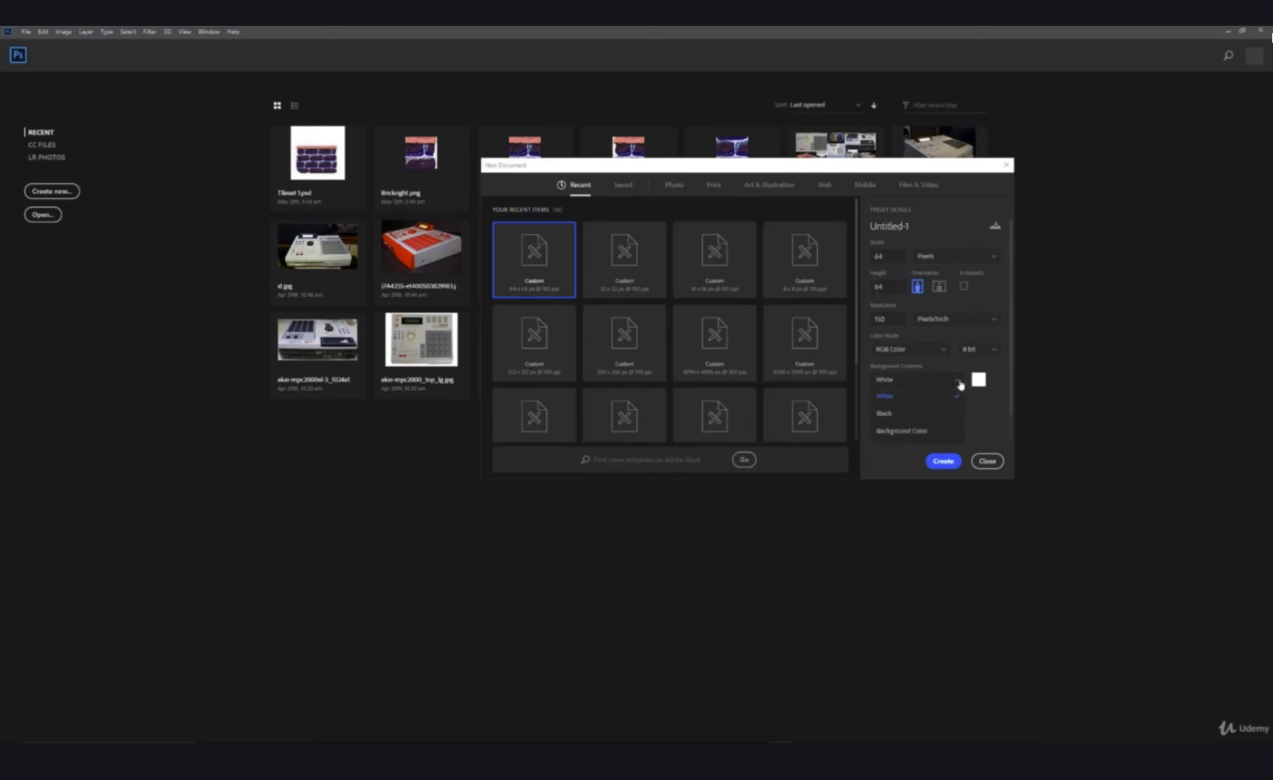
pyautogui.click(992, 401)
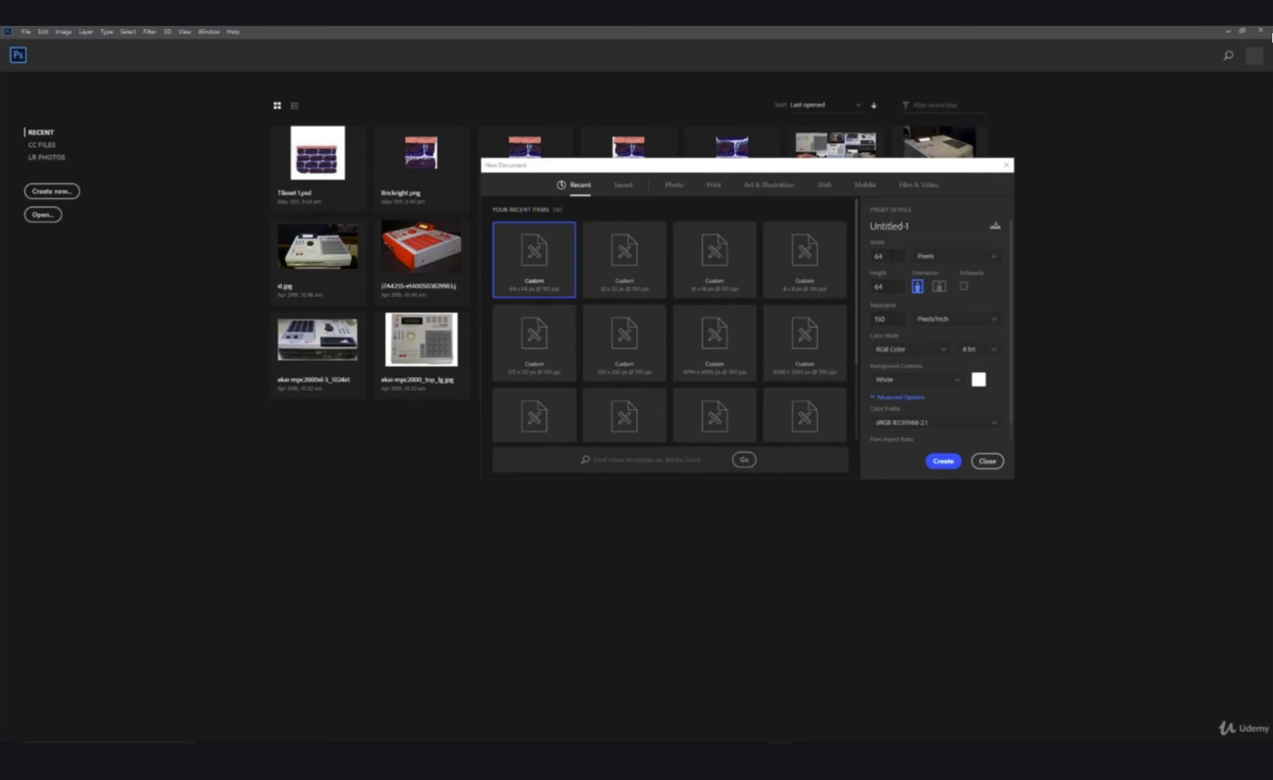
pyautogui.click(950, 466)
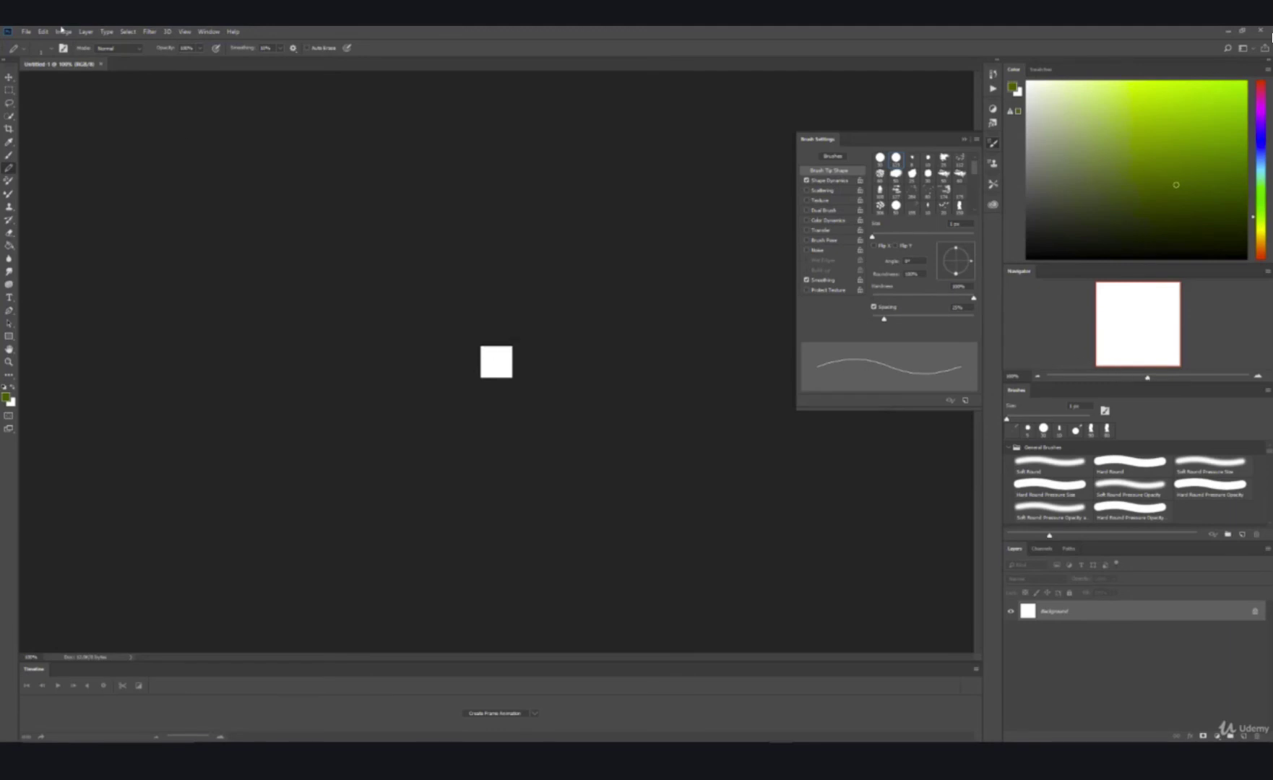
# Create a second document from the recent 4096 x 4096 pixel preset at 300 pixels/inch.
pyautogui.click(27, 31)
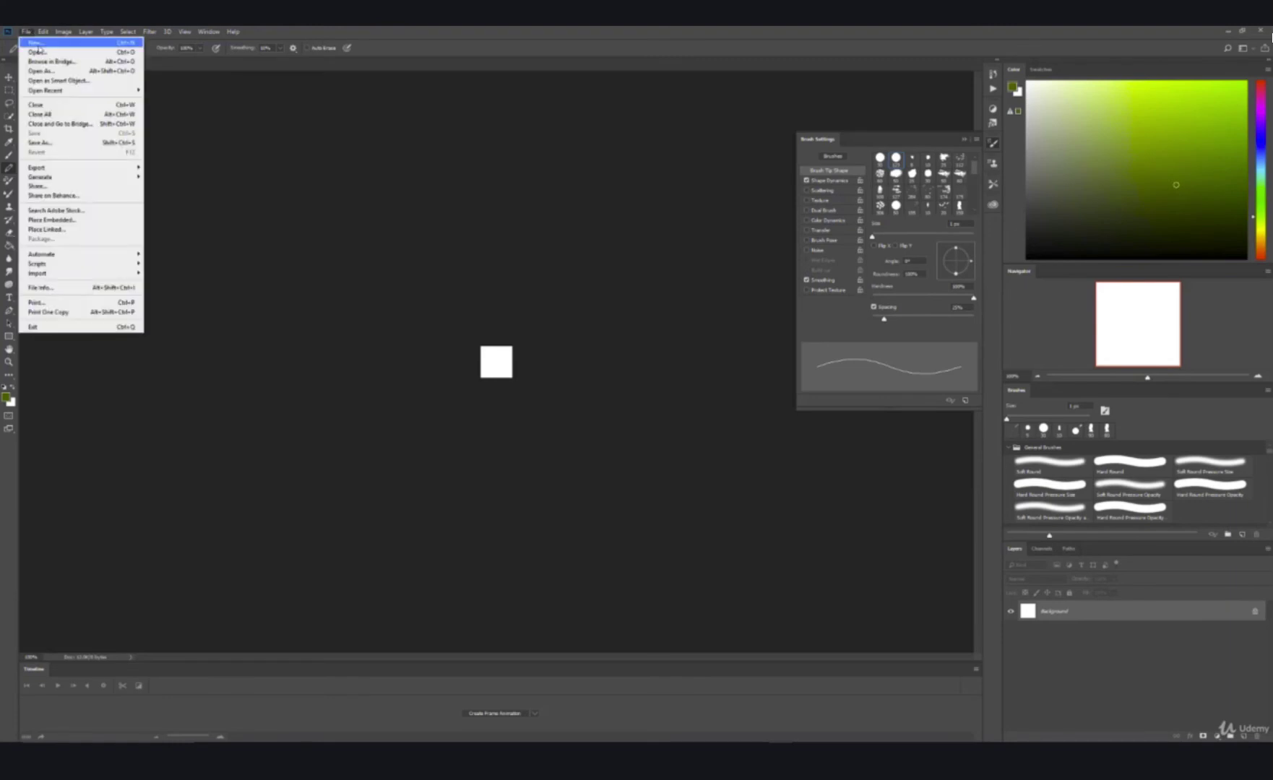
pyautogui.press('Escape')
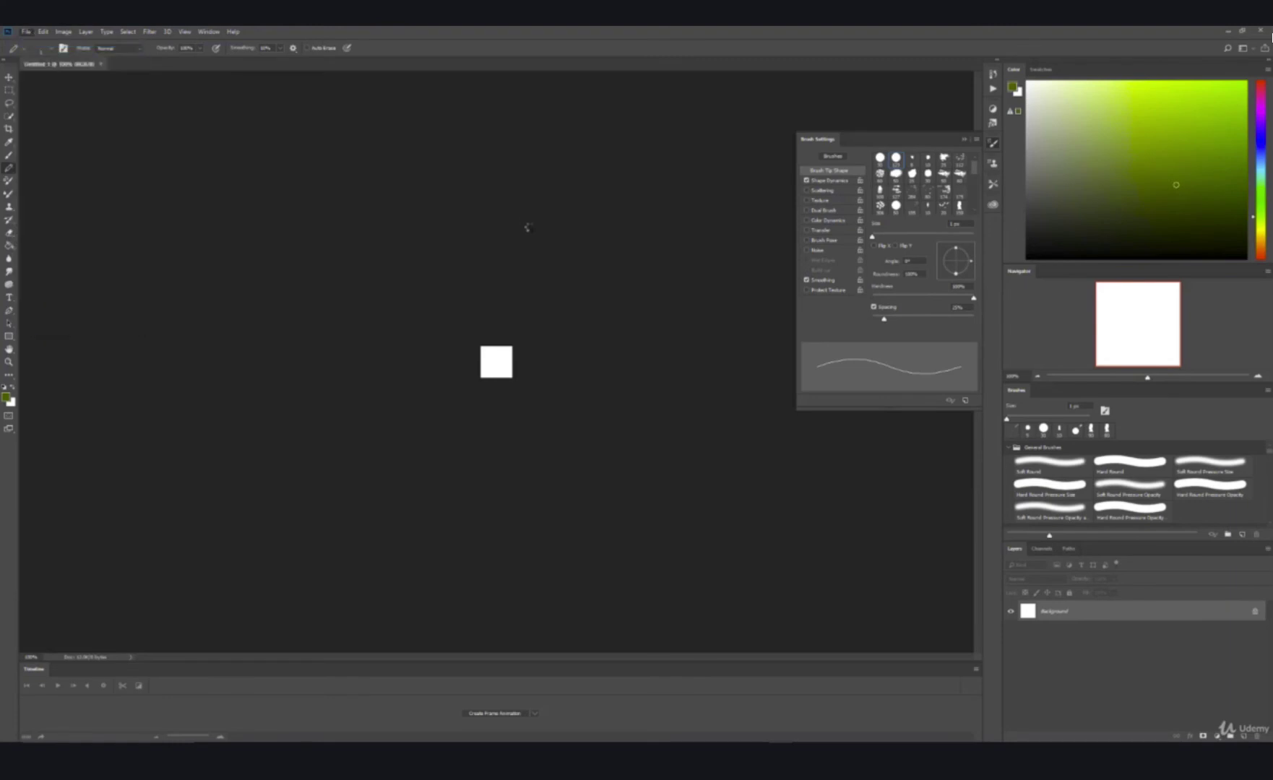
pyautogui.hotkey('ctrl', 'n')
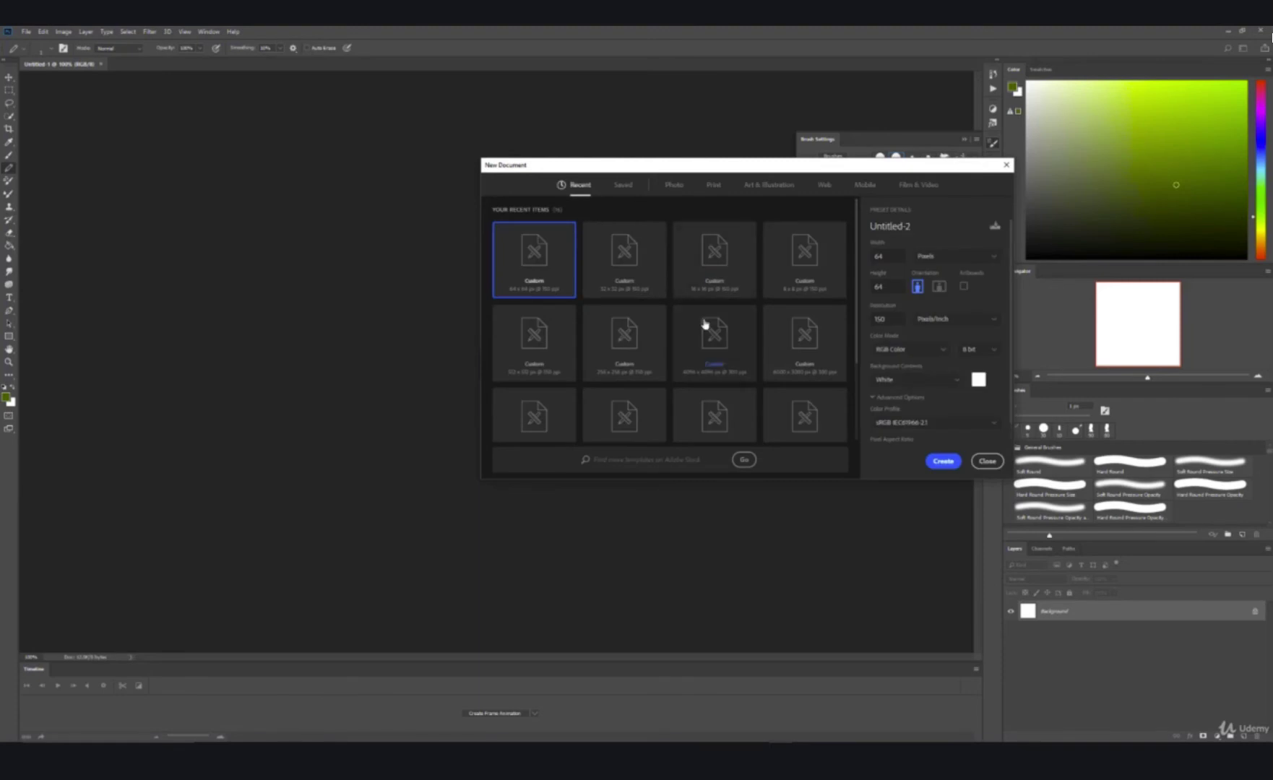
pyautogui.click(719, 363)
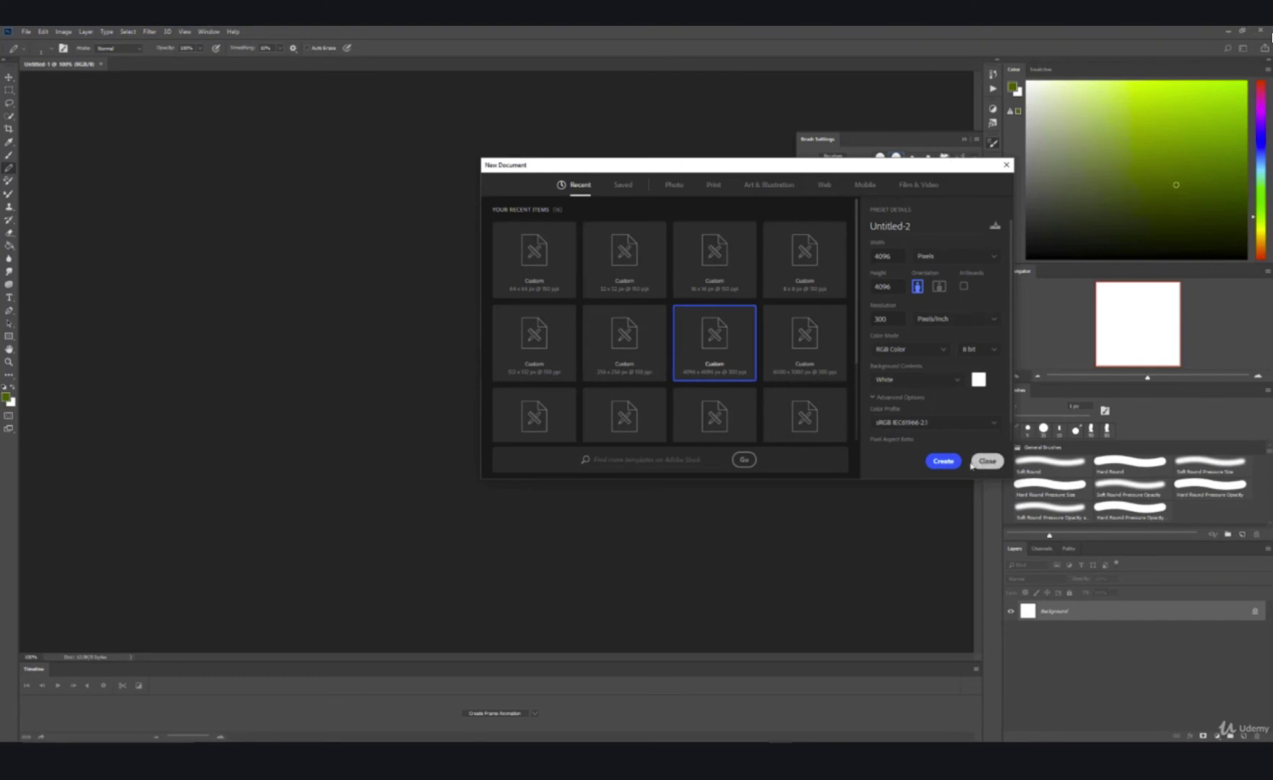
pyautogui.click(945, 466)
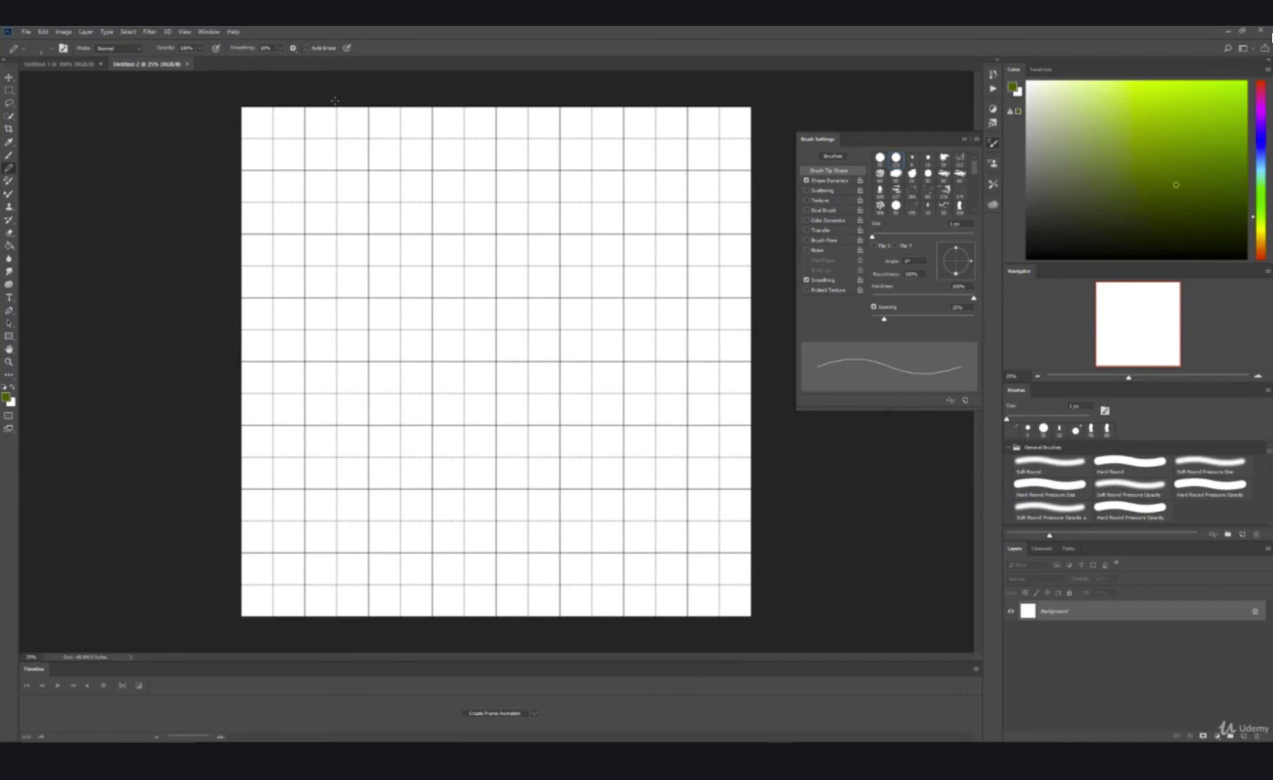
# Set a very dark olive foreground colour and switch from the Pencil to the Brush tool with a much larger tip.
pyautogui.click(1231, 233)
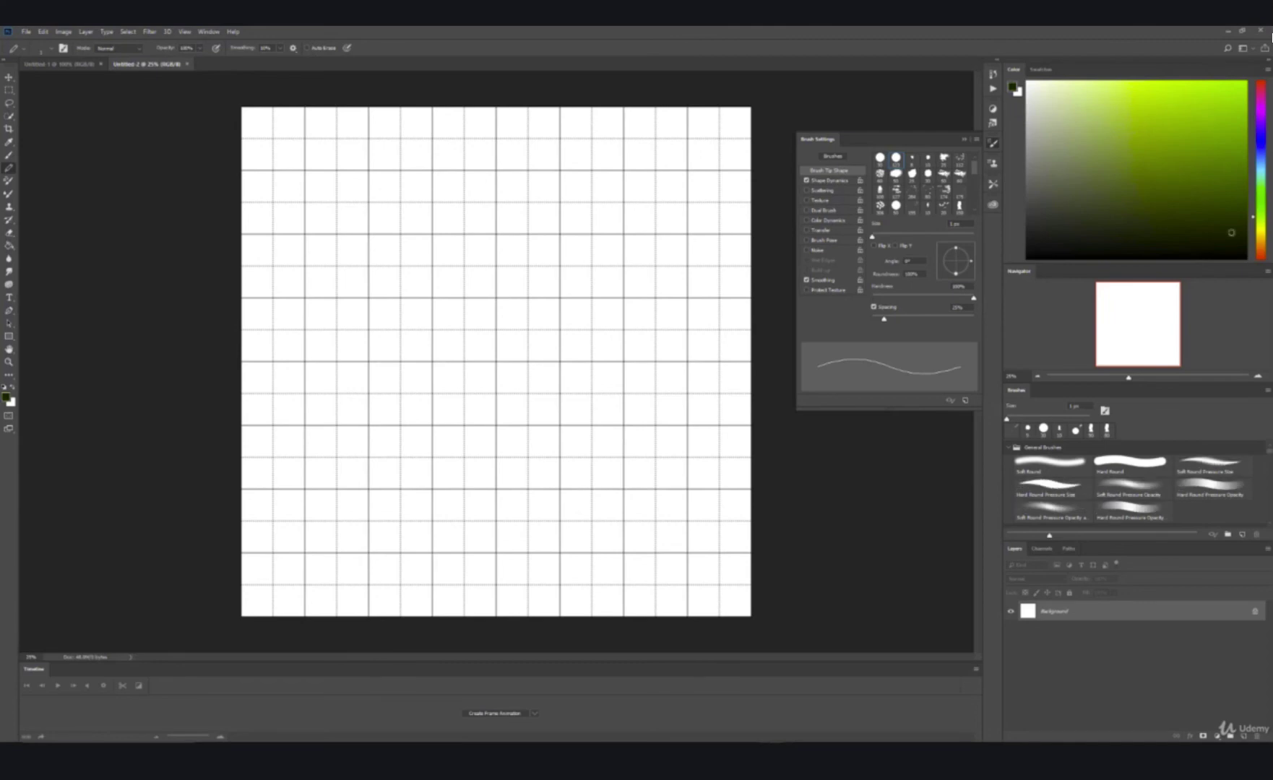
pyautogui.click(208, 31)
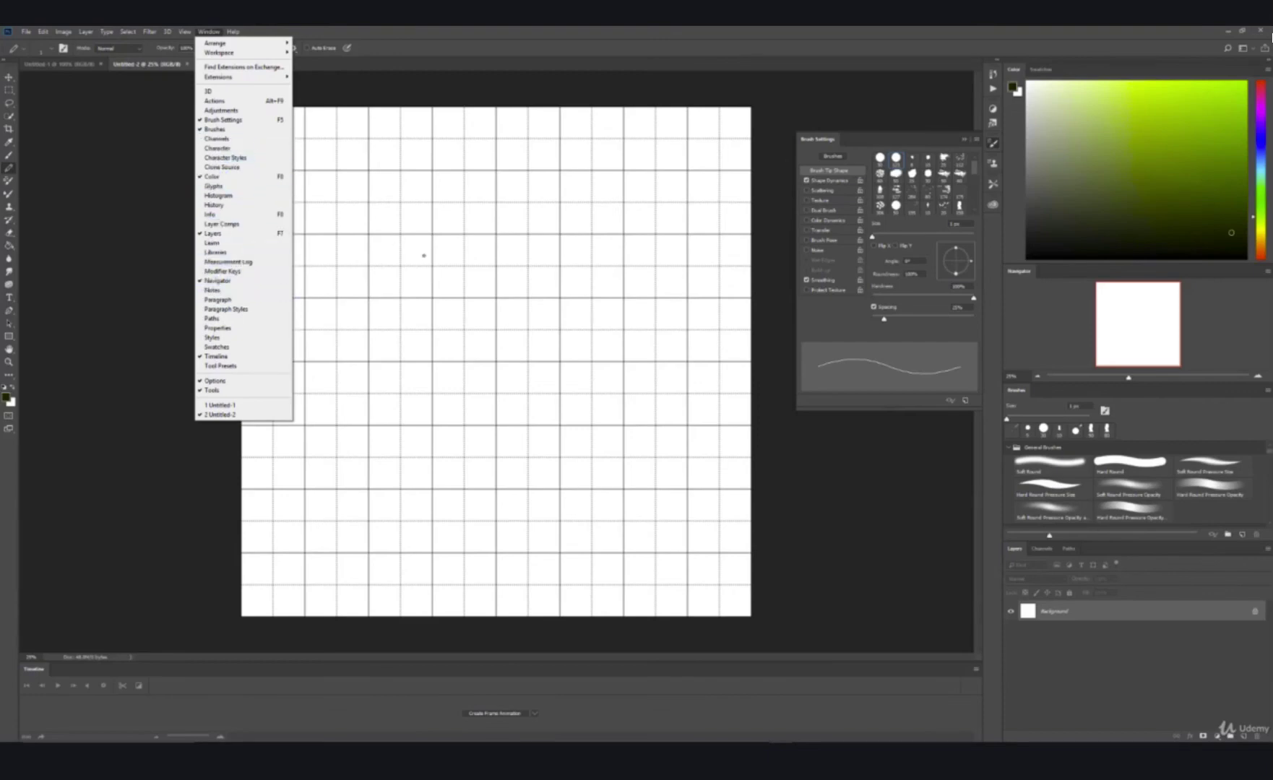
pyautogui.click(434, 242)
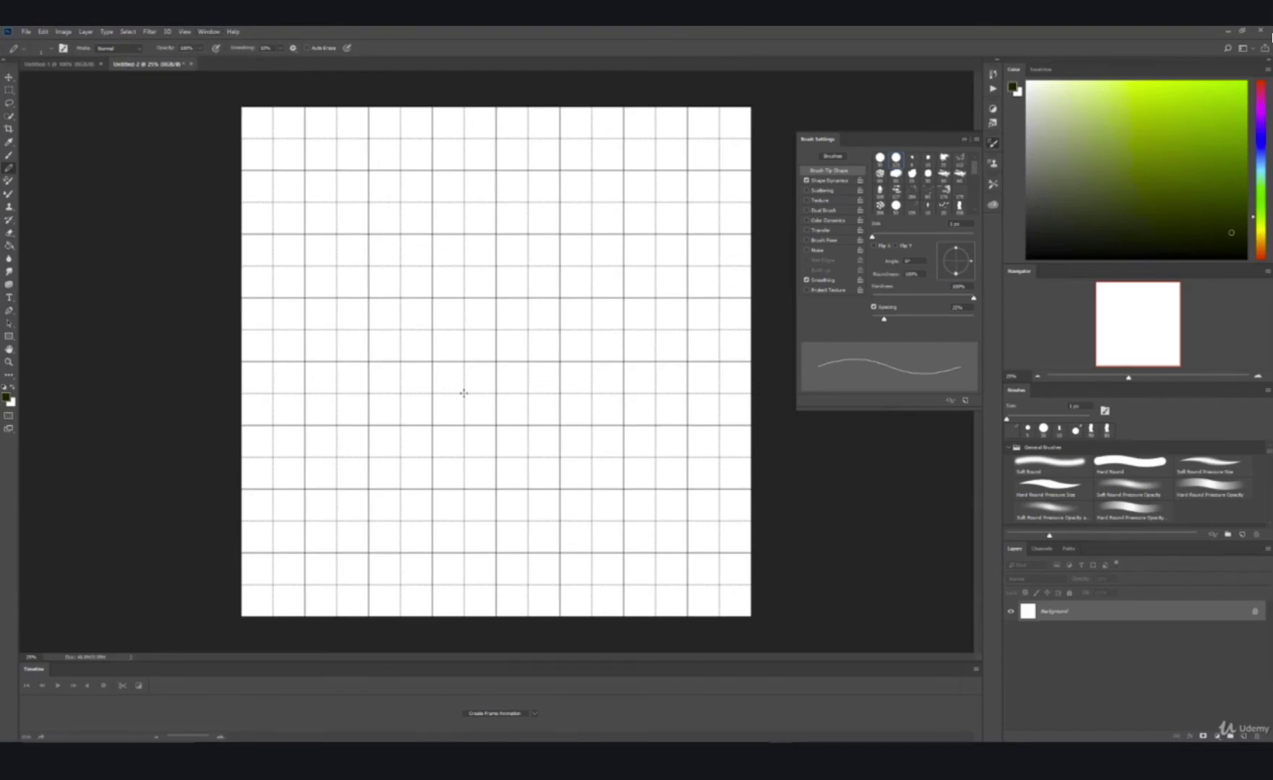
pyautogui.hotkey('shift', 'b')
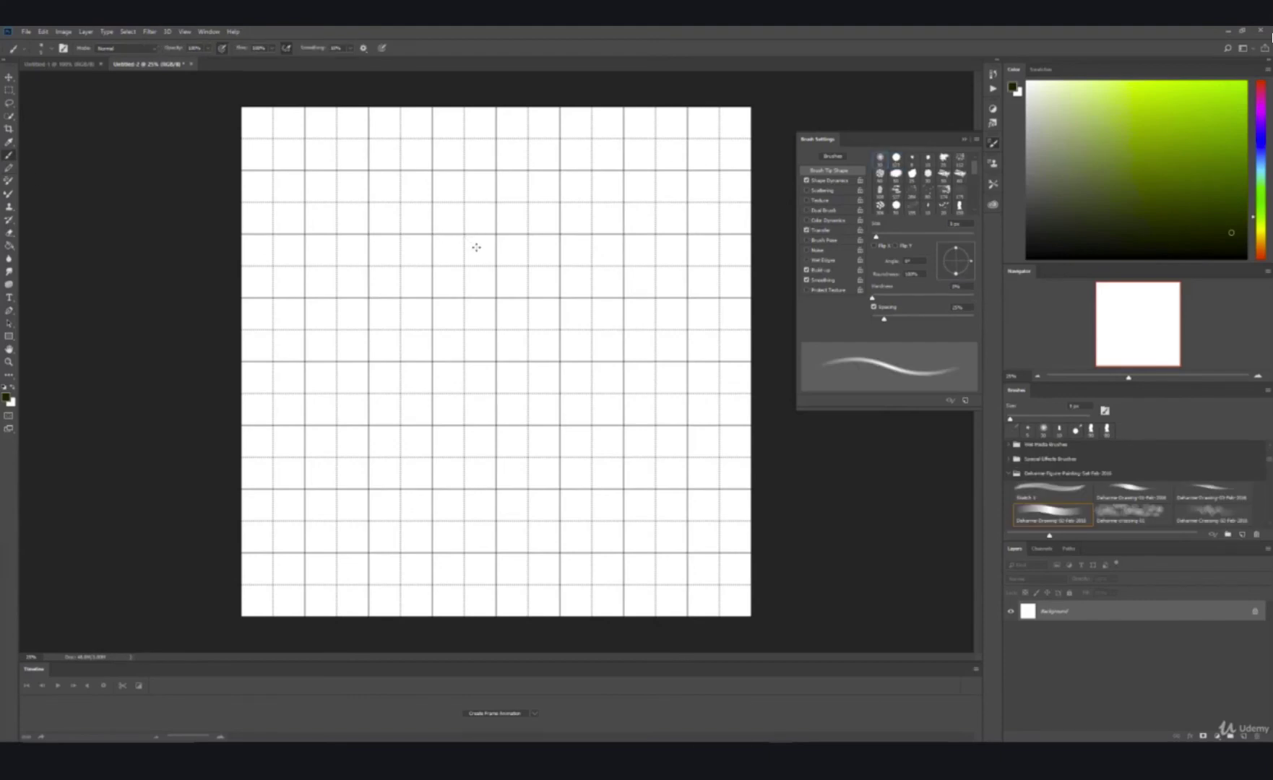
pyautogui.press(']')
pyautogui.press(']')
pyautogui.press(']')
pyautogui.press(']')
pyautogui.press(']')
pyautogui.press(']')
pyautogui.press(']')
pyautogui.press(']')
pyautogui.press(']')
pyautogui.press(']')
pyautogui.press(']')
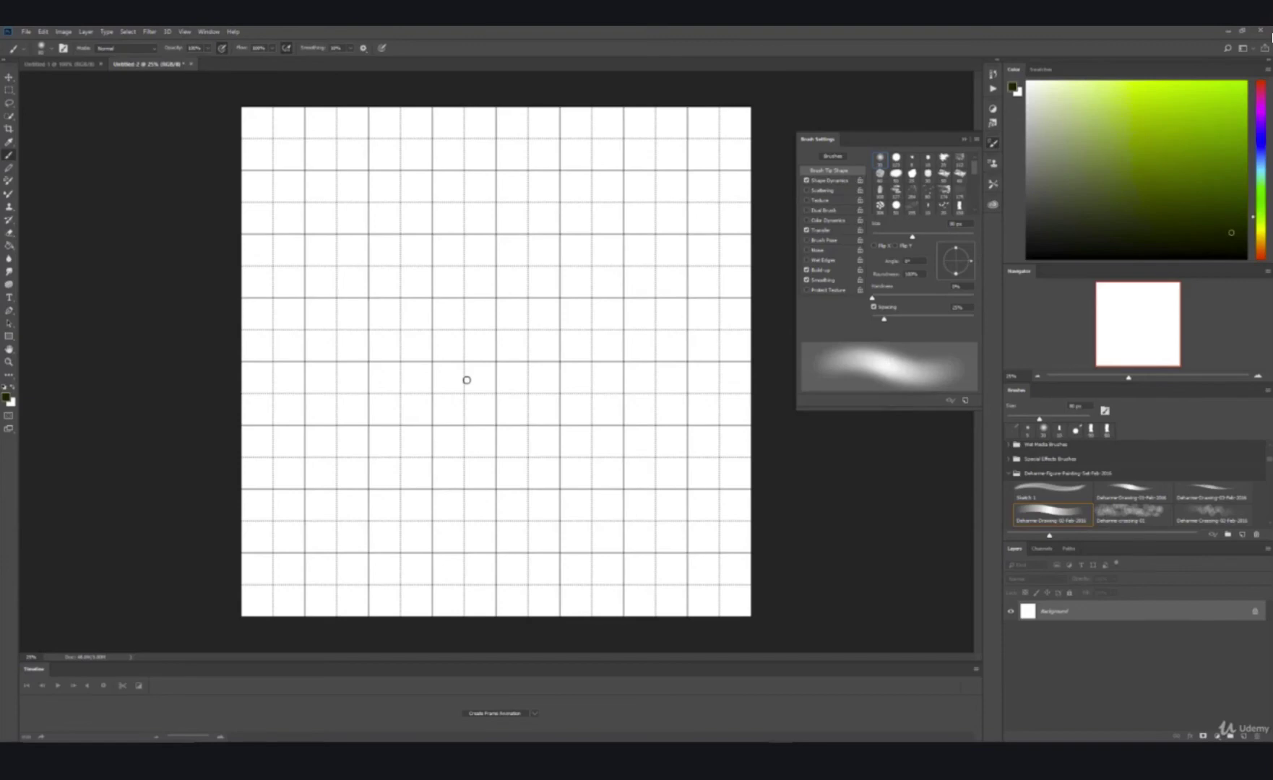
# Block in a figure's head and torso in dark olive with a flat rough-edged brush, and cover the face and chest in light green.
pyautogui.click(960, 206)
pyautogui.moveTo(516, 197)
pyautogui.mouseDown()
pyautogui.moveTo(503, 300)
pyautogui.moveTo(510, 217)
pyautogui.moveTo(514, 284)
pyautogui.moveTo(549, 217)
pyautogui.moveTo(499, 300)
pyautogui.moveTo(514, 354)
pyautogui.moveTo(527, 329)
pyautogui.moveTo(477, 422)
pyautogui.moveTo(560, 318)
pyautogui.moveTo(499, 398)
pyautogui.moveTo(491, 434)
pyautogui.moveTo(549, 362)
pyautogui.moveTo(599, 332)
pyautogui.moveTo(593, 390)
pyautogui.moveTo(546, 433)
pyautogui.moveTo(505, 459)
pyautogui.moveTo(520, 390)
pyautogui.moveTo(459, 441)
pyautogui.moveTo(565, 372)
pyautogui.moveTo(517, 340)
pyautogui.moveTo(526, 437)
pyautogui.mouseUp()
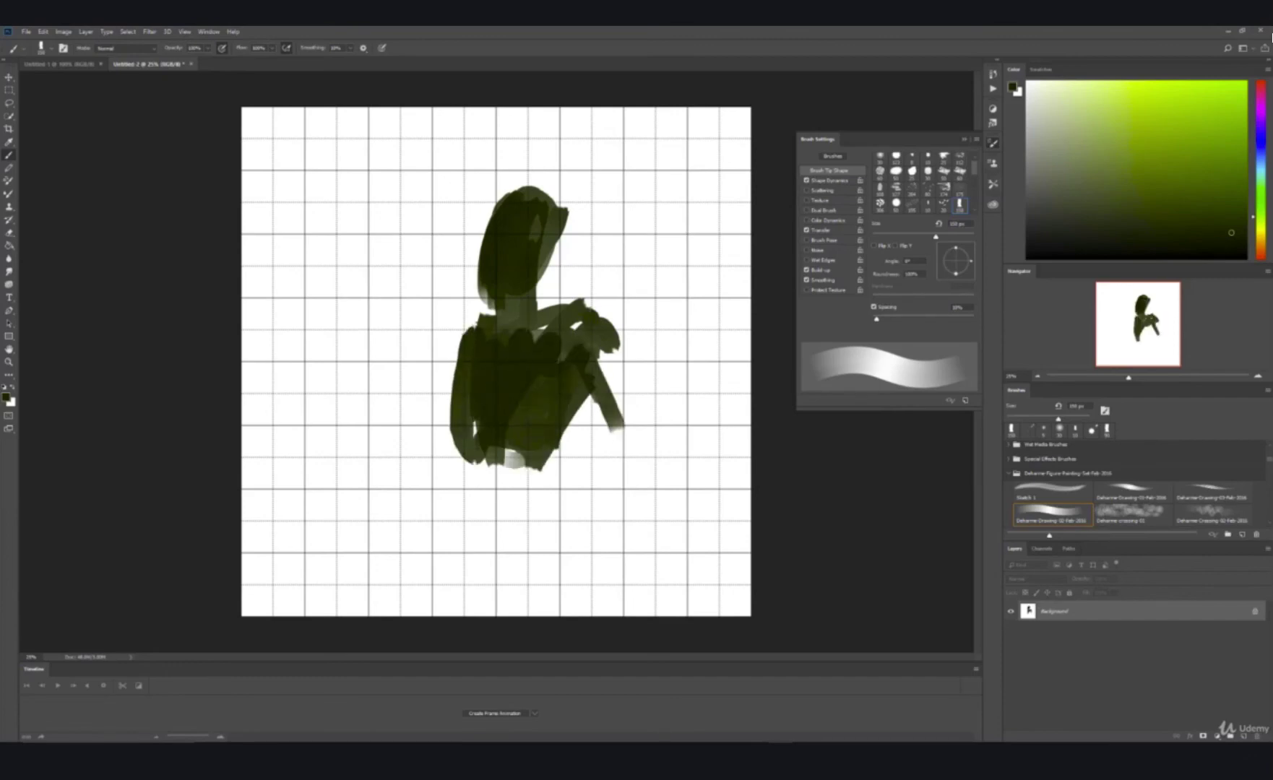
pyautogui.click(1109, 119)
pyautogui.moveTo(497, 217)
pyautogui.mouseDown()
pyautogui.moveTo(505, 300)
pyautogui.moveTo(524, 216)
pyautogui.moveTo(500, 271)
pyautogui.mouseUp()
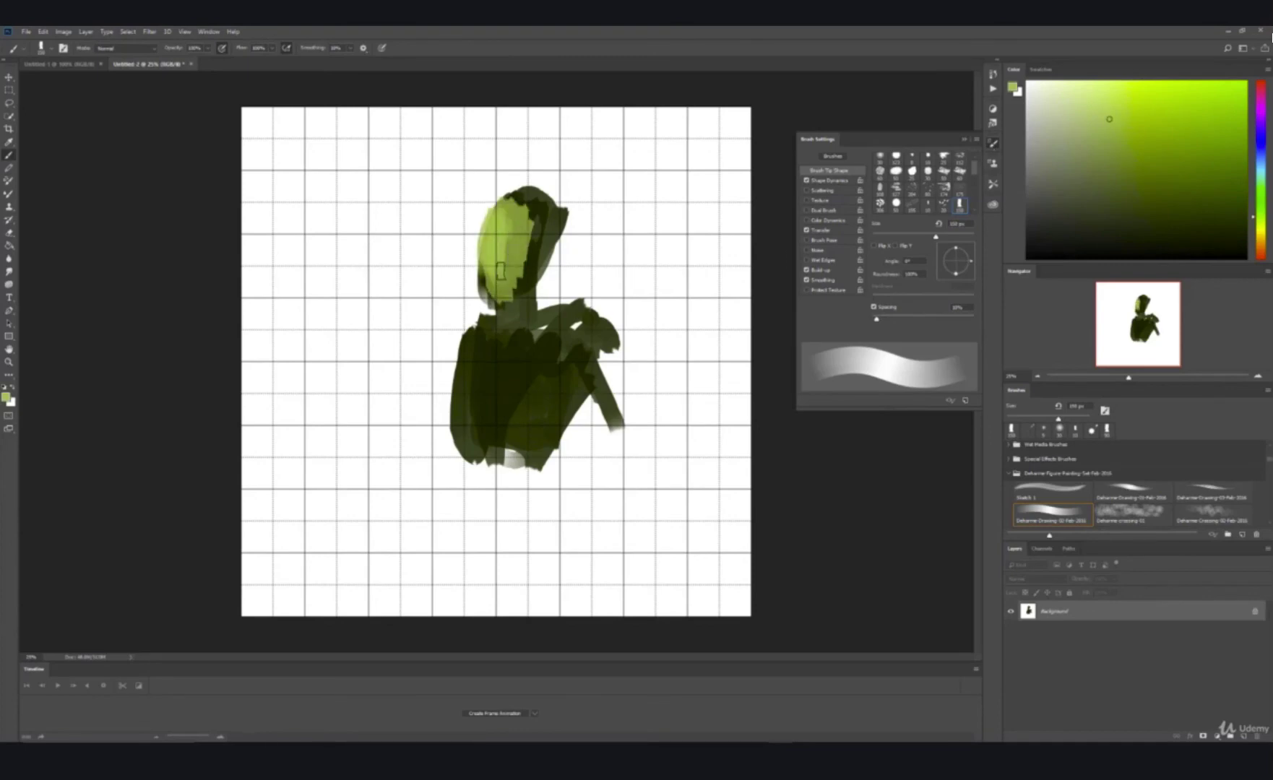
pyautogui.moveTo(466, 401)
pyautogui.mouseDown()
pyautogui.moveTo(477, 347)
pyautogui.moveTo(498, 440)
pyautogui.moveTo(531, 361)
pyautogui.moveTo(553, 405)
pyautogui.mouseUp()
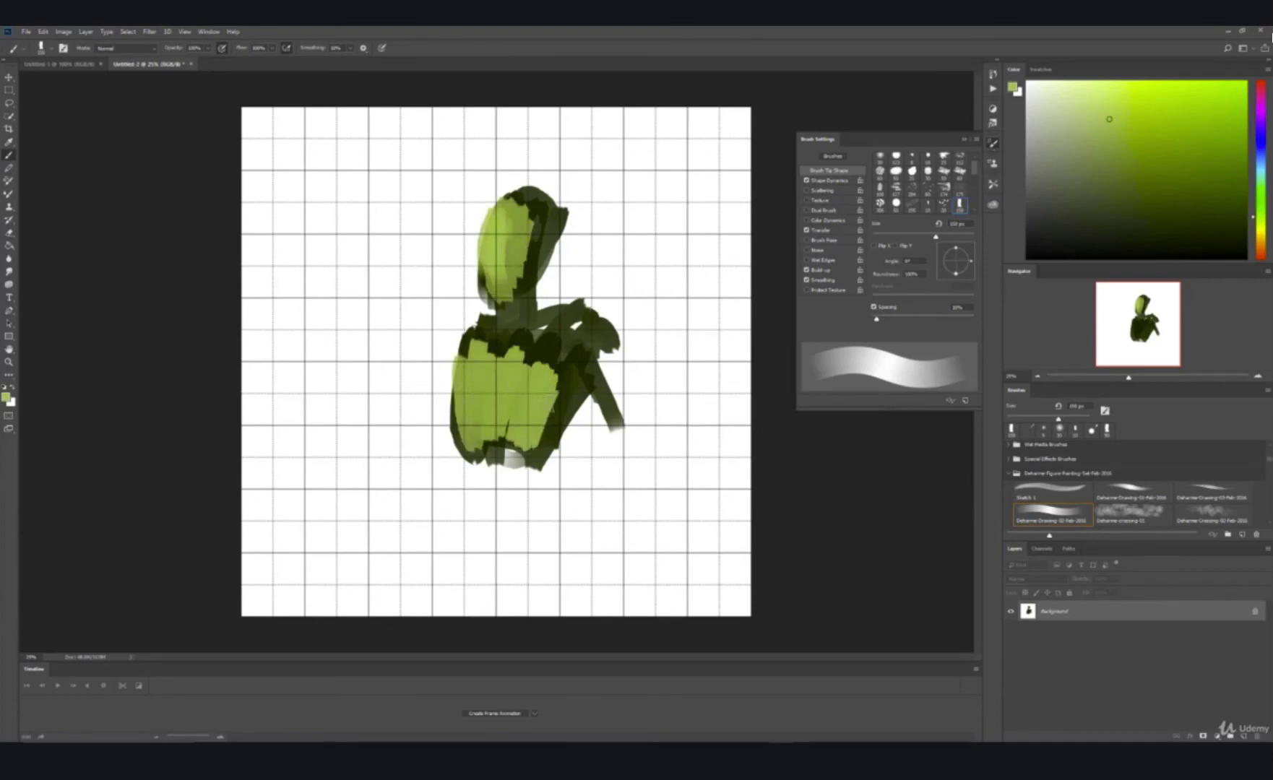
# Paint the figure's waist, shoulders and both arms in sampled and darker greens, with one shoulder in bright green.
pyautogui.moveTo(477, 450)
pyautogui.mouseDown()
pyautogui.moveTo(477, 472)
pyautogui.moveTo(502, 451)
pyautogui.moveTo(526, 520)
pyautogui.moveTo(533, 462)
pyautogui.moveTo(469, 502)
pyautogui.moveTo(524, 531)
pyautogui.moveTo(600, 365)
pyautogui.moveTo(630, 474)
pyautogui.moveTo(620, 539)
pyautogui.moveTo(636, 570)
pyautogui.moveTo(613, 354)
pyautogui.moveTo(599, 426)
pyautogui.mouseUp()
pyautogui.keyDown('alt'); pyautogui.click(571, 426); pyautogui.keyUp('alt')
pyautogui.keyDown('alt'); pyautogui.click(549, 376); pyautogui.keyUp('alt')
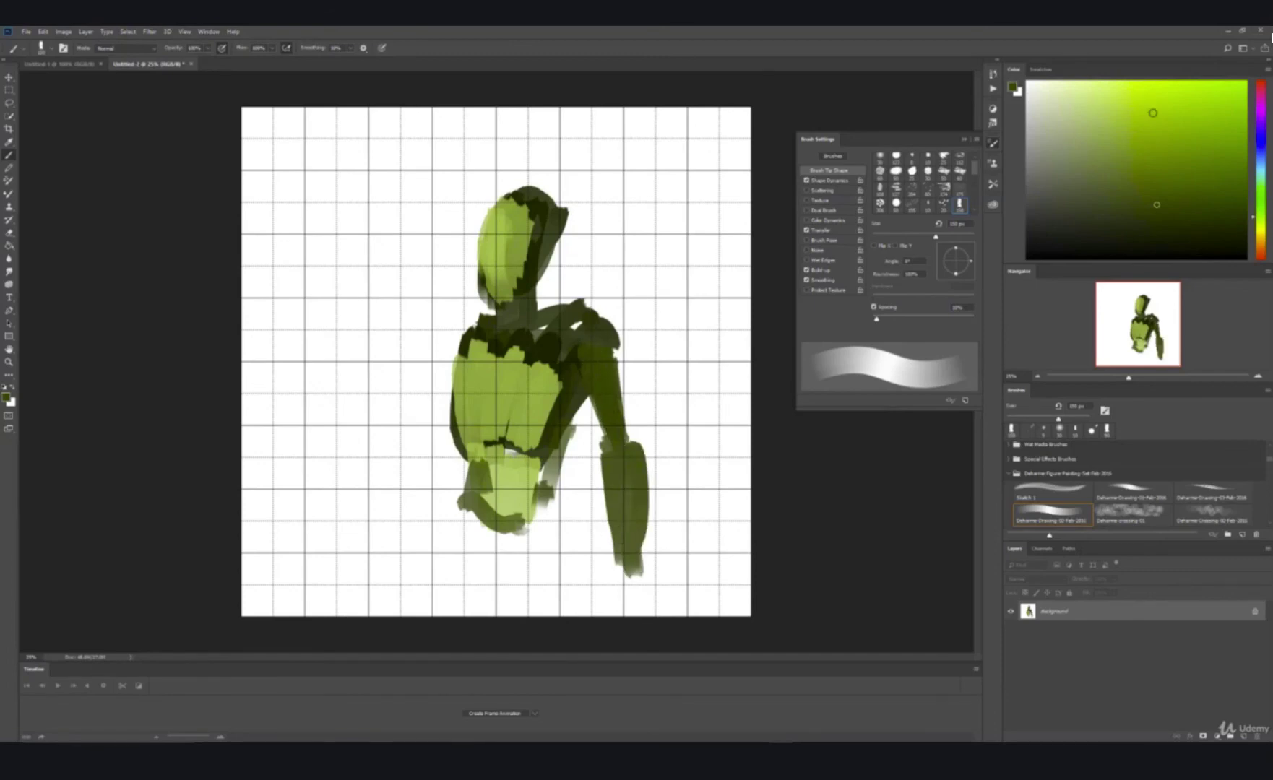
pyautogui.moveTo(600, 355)
pyautogui.mouseDown()
pyautogui.moveTo(582, 310)
pyautogui.moveTo(547, 300)
pyautogui.moveTo(548, 283)
pyautogui.moveTo(533, 342)
pyautogui.moveTo(567, 312)
pyautogui.mouseUp()
pyautogui.keyDown('alt'); pyautogui.click(580, 316); pyautogui.keyUp('alt')
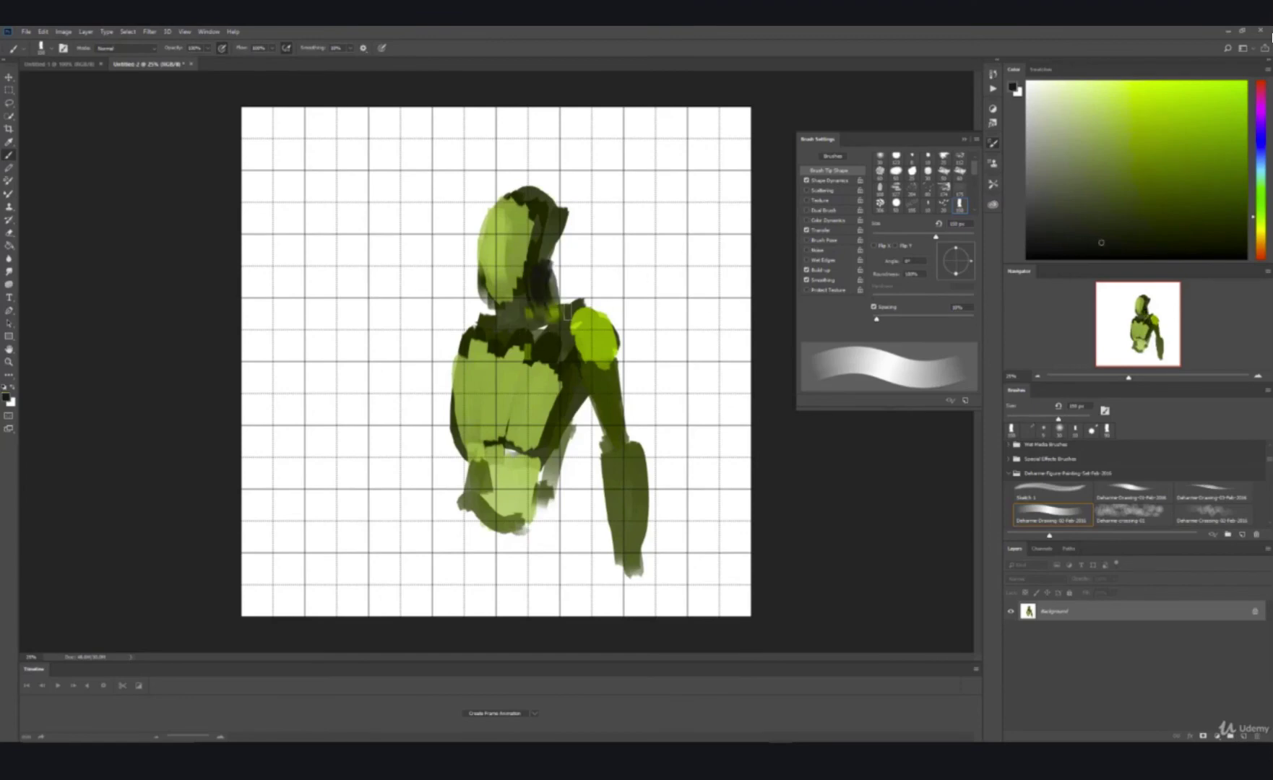
pyautogui.moveTo(473, 312)
pyautogui.mouseDown()
pyautogui.moveTo(442, 414)
pyautogui.moveTo(393, 478)
pyautogui.moveTo(415, 477)
pyautogui.moveTo(413, 493)
pyautogui.moveTo(417, 438)
pyautogui.moveTo(450, 363)
pyautogui.mouseUp()
# Pick a saturated yellow-green and paint blocky shapes over both of the figure's forearms.
pyautogui.click(1197, 125)
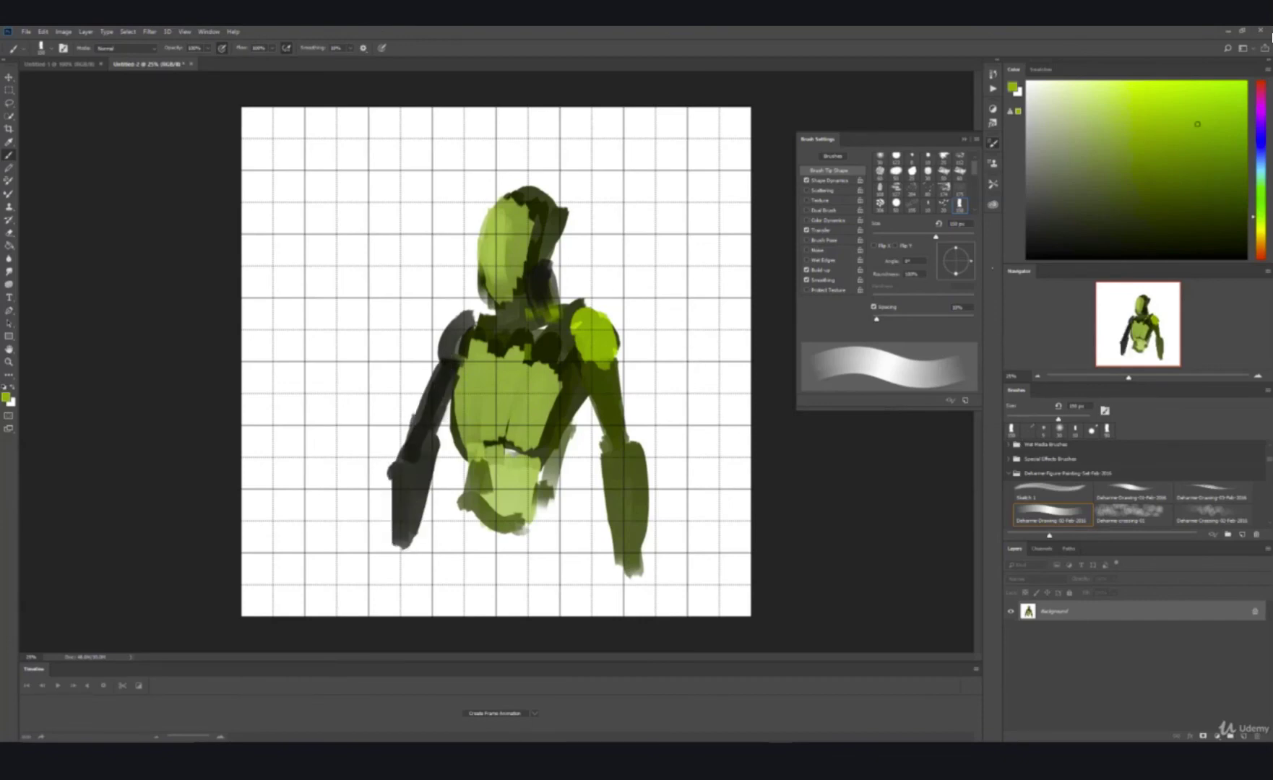
pyautogui.moveTo(583, 479); pyautogui.dragTo(614, 478)
pyautogui.moveTo(609, 533)
pyautogui.mouseDown()
pyautogui.moveTo(628, 477)
pyautogui.moveTo(639, 549)
pyautogui.mouseUp()
pyautogui.moveTo(398, 451)
pyautogui.mouseDown()
pyautogui.moveTo(410, 466)
pyautogui.moveTo(394, 538)
pyautogui.moveTo(392, 455)
pyautogui.moveTo(410, 533)
pyautogui.moveTo(428, 499)
pyautogui.moveTo(423, 509)
pyautogui.mouseUp()
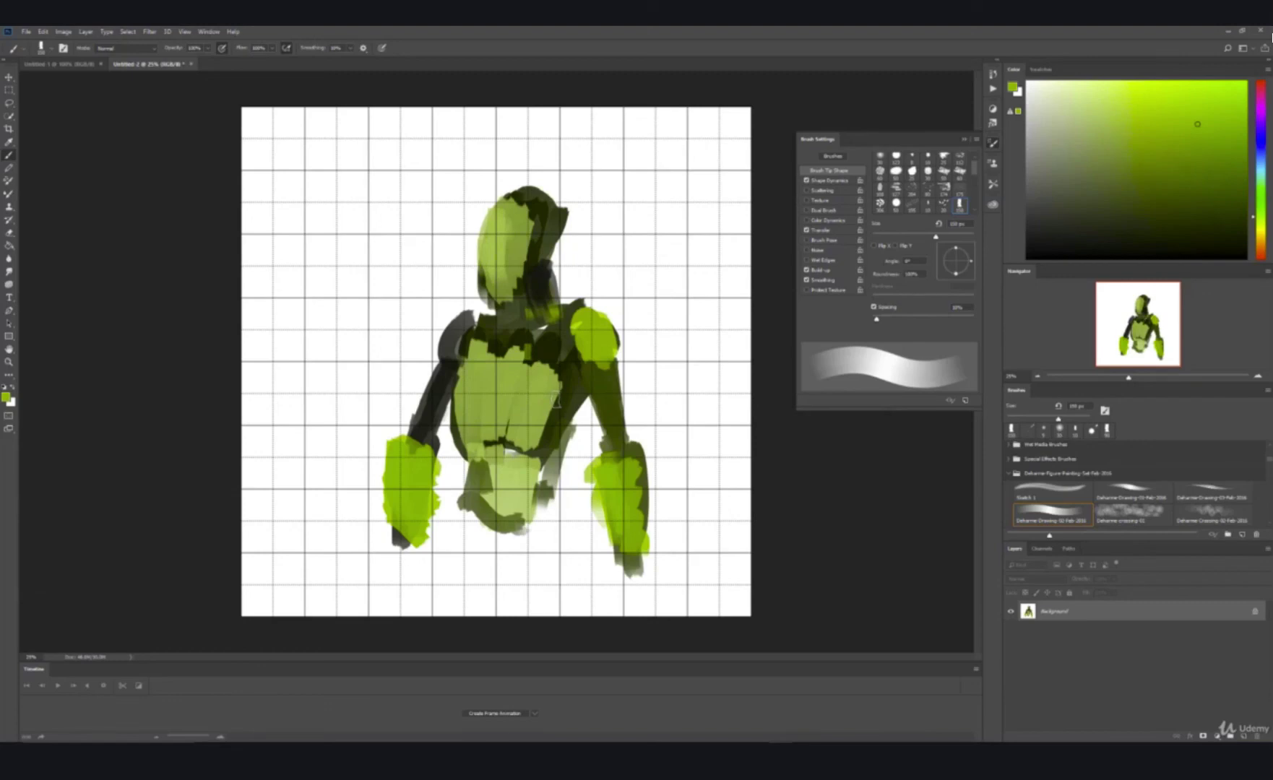
pyautogui.click(602, 368)
# Examine the brush-stroke edges on the bright green shoulder and upper chest down to individual pixels.
pyautogui.scroll(2, 512, 361)
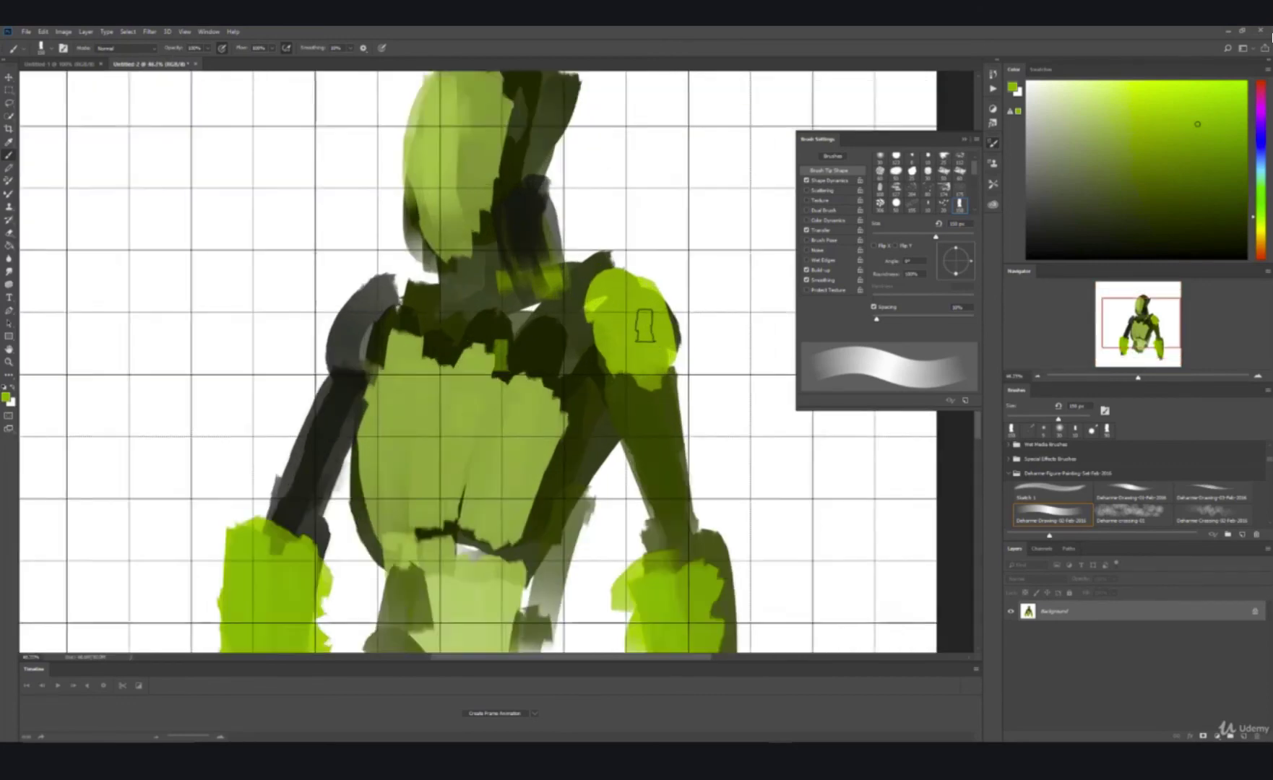
pyautogui.scroll(4, 645, 327)
pyautogui.scroll(4, 671, 330)
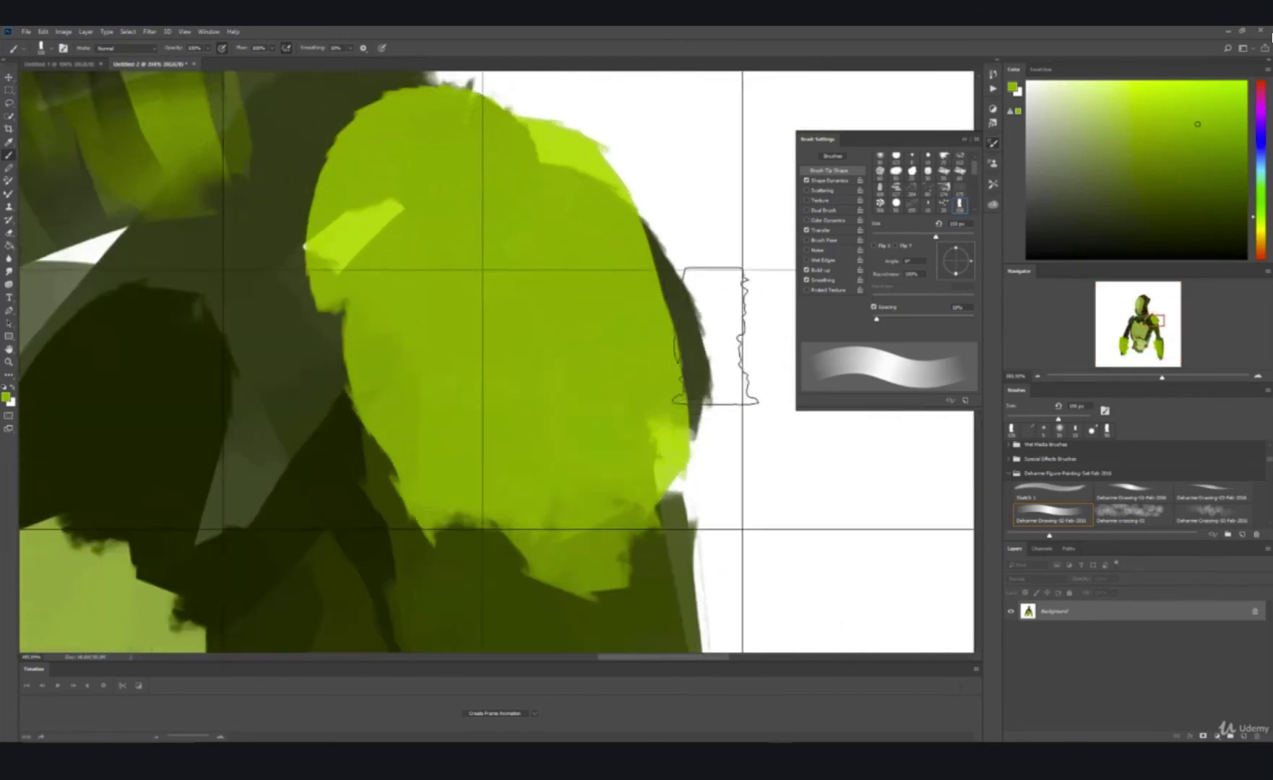
pyautogui.scroll(4, 716, 336)
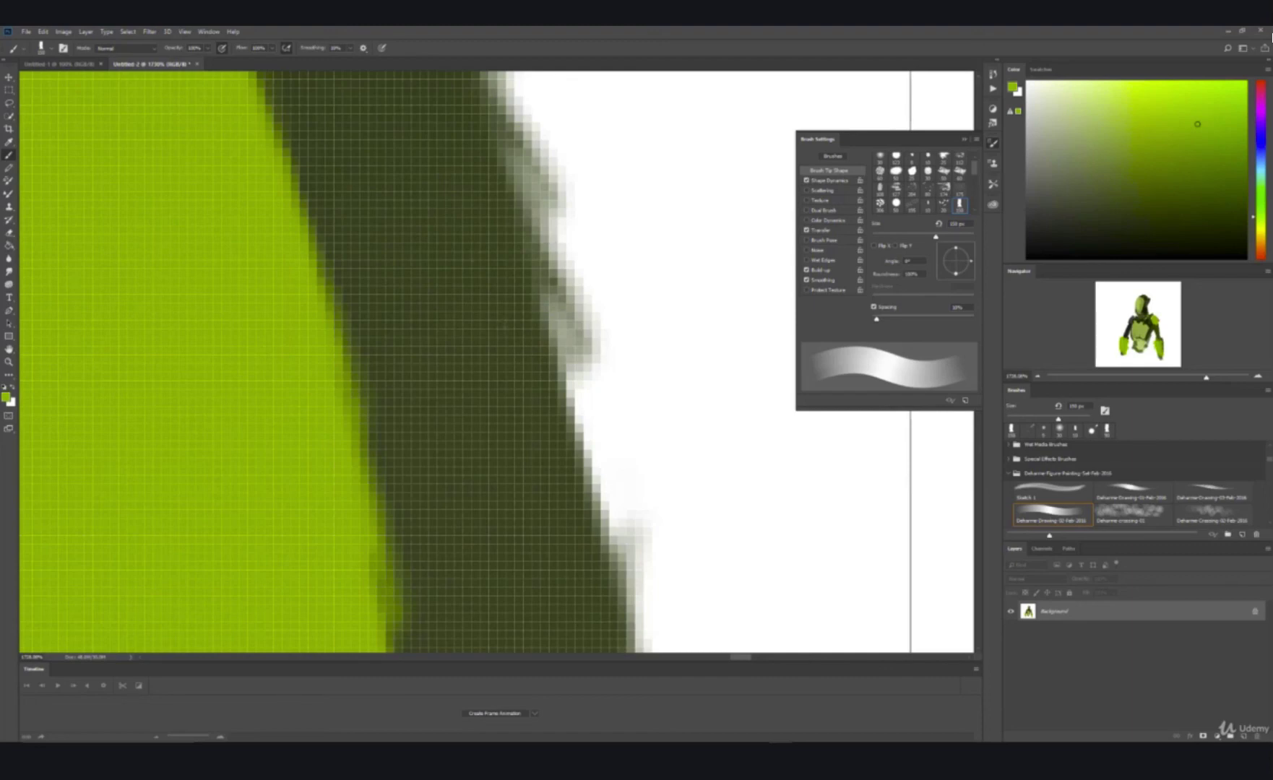
pyautogui.scroll(4, 505, 329)
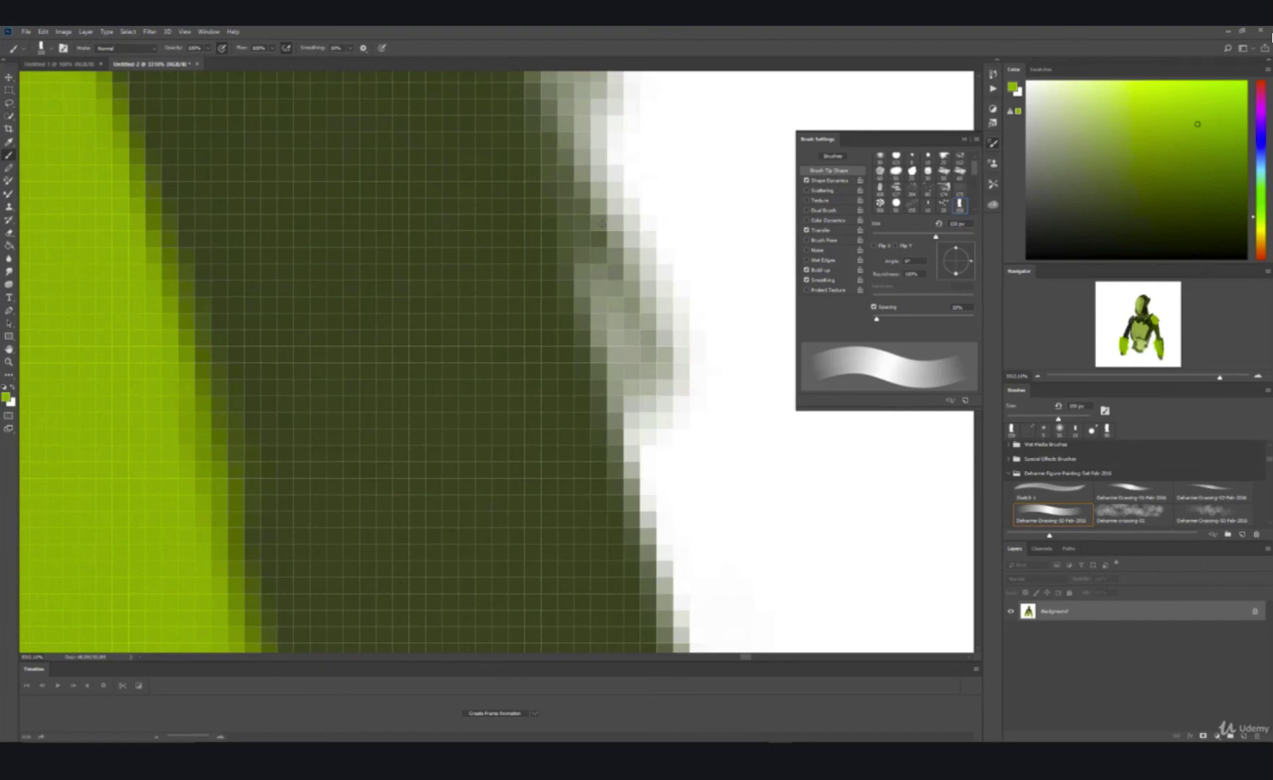
pyautogui.scroll(-6, 601, 224)
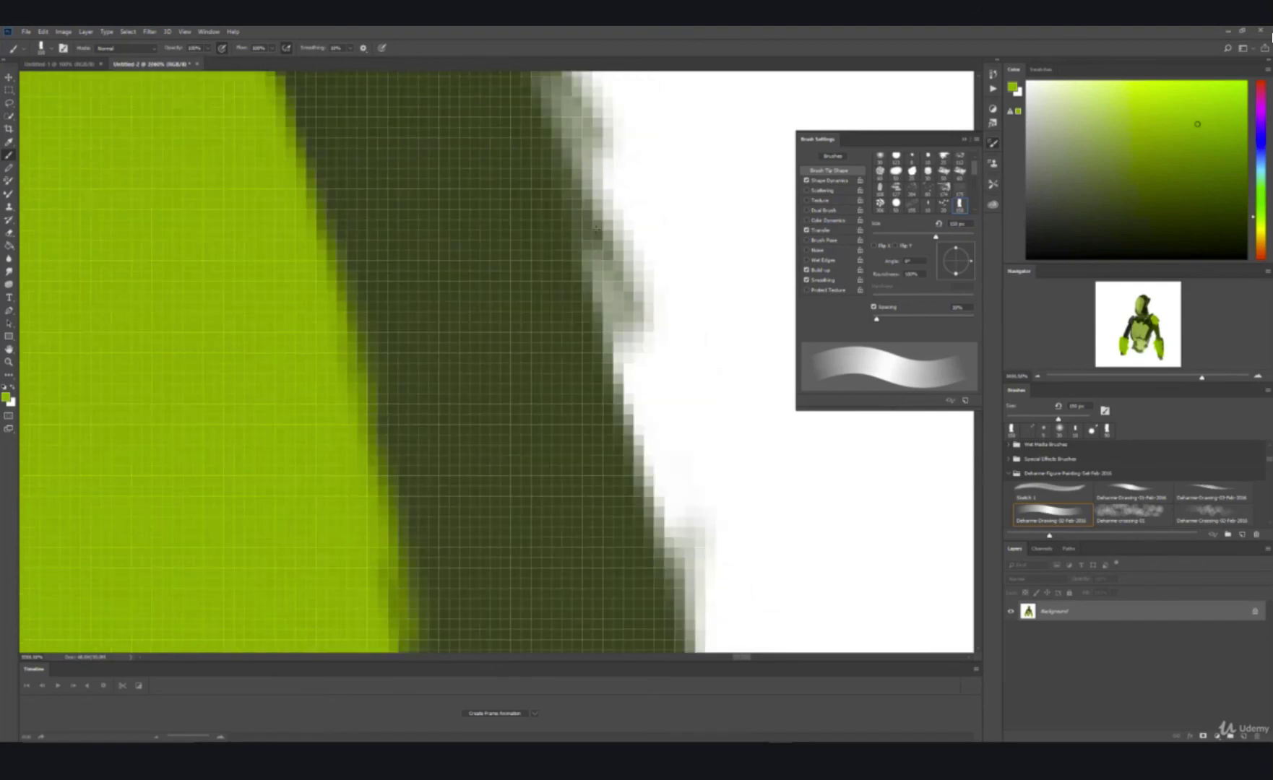
pyautogui.scroll(-3, 603, 295)
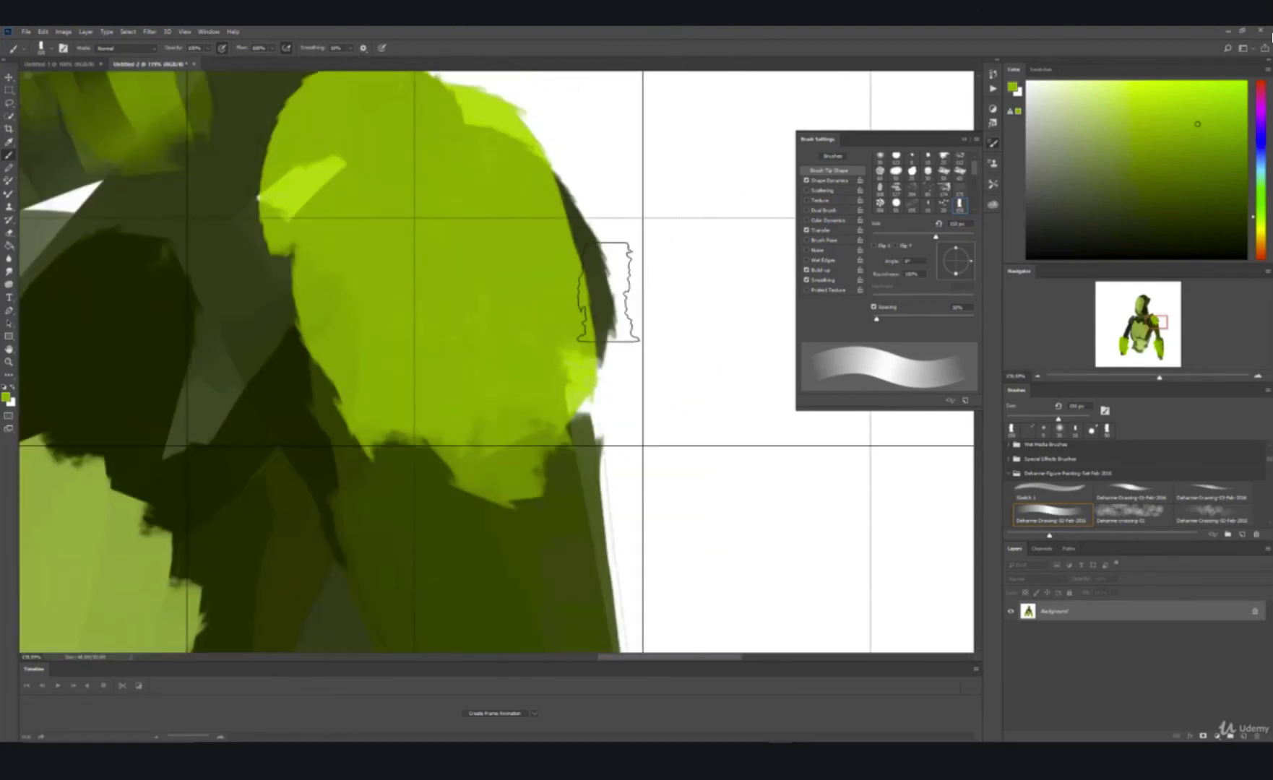
pyautogui.scroll(-5, 606, 293)
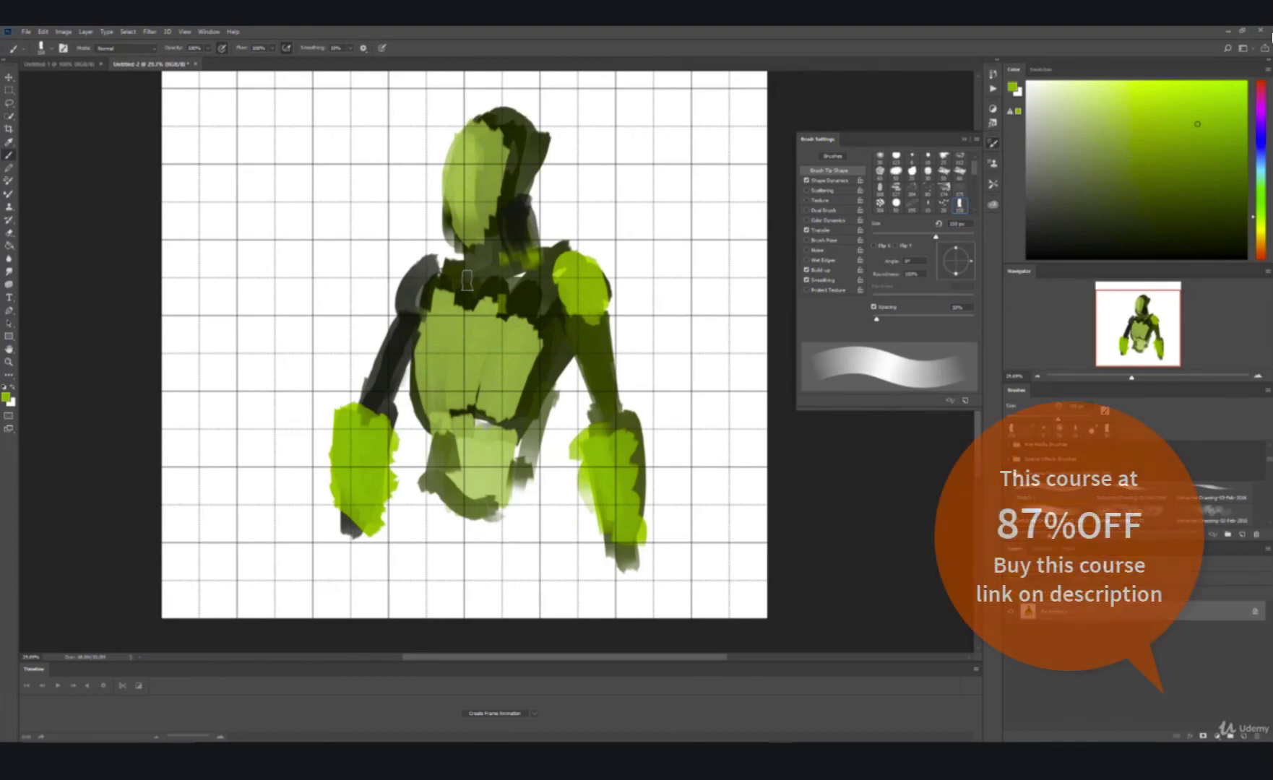
pyautogui.scroll(3, 543, 303)
pyautogui.scroll(4, 544, 303)
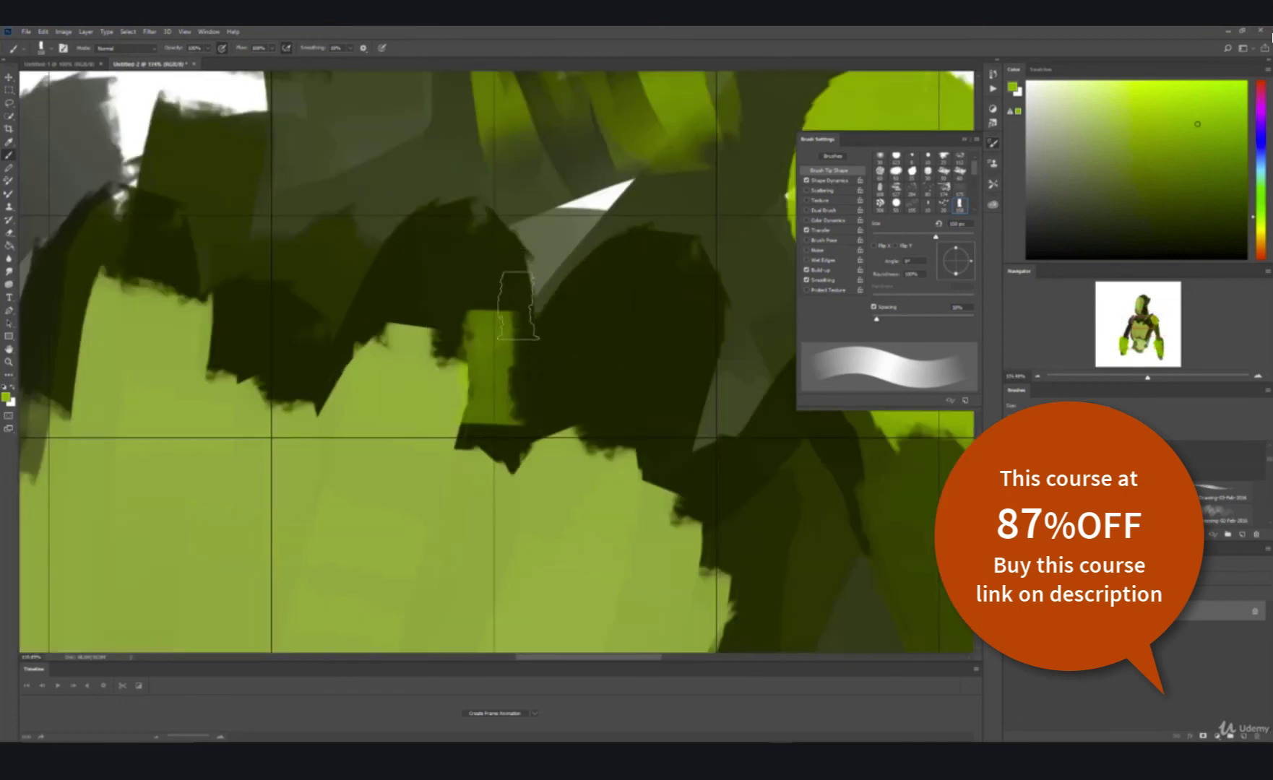
pyautogui.scroll(-3, 520, 284)
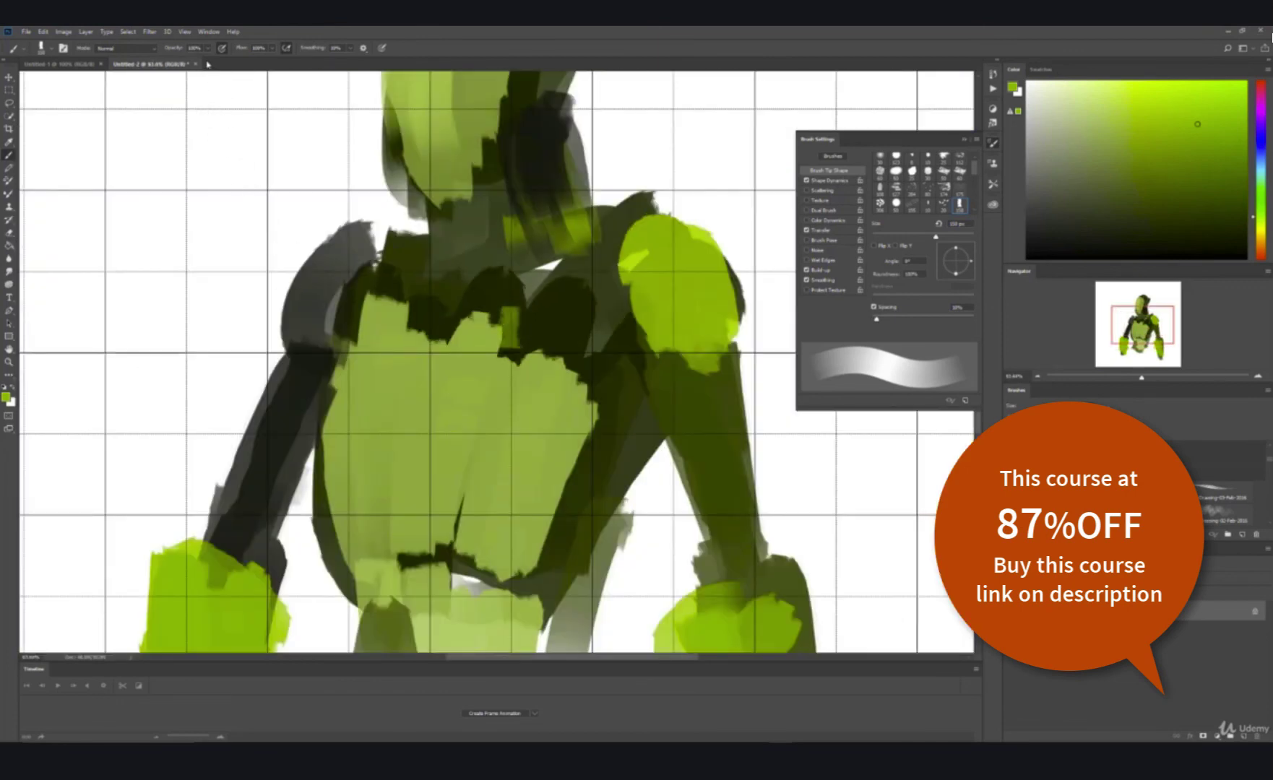
# Switch to the 64 x 64 pixel document and collapse the Brush Settings panel to clear the canvas area.
pyautogui.click(87, 65)
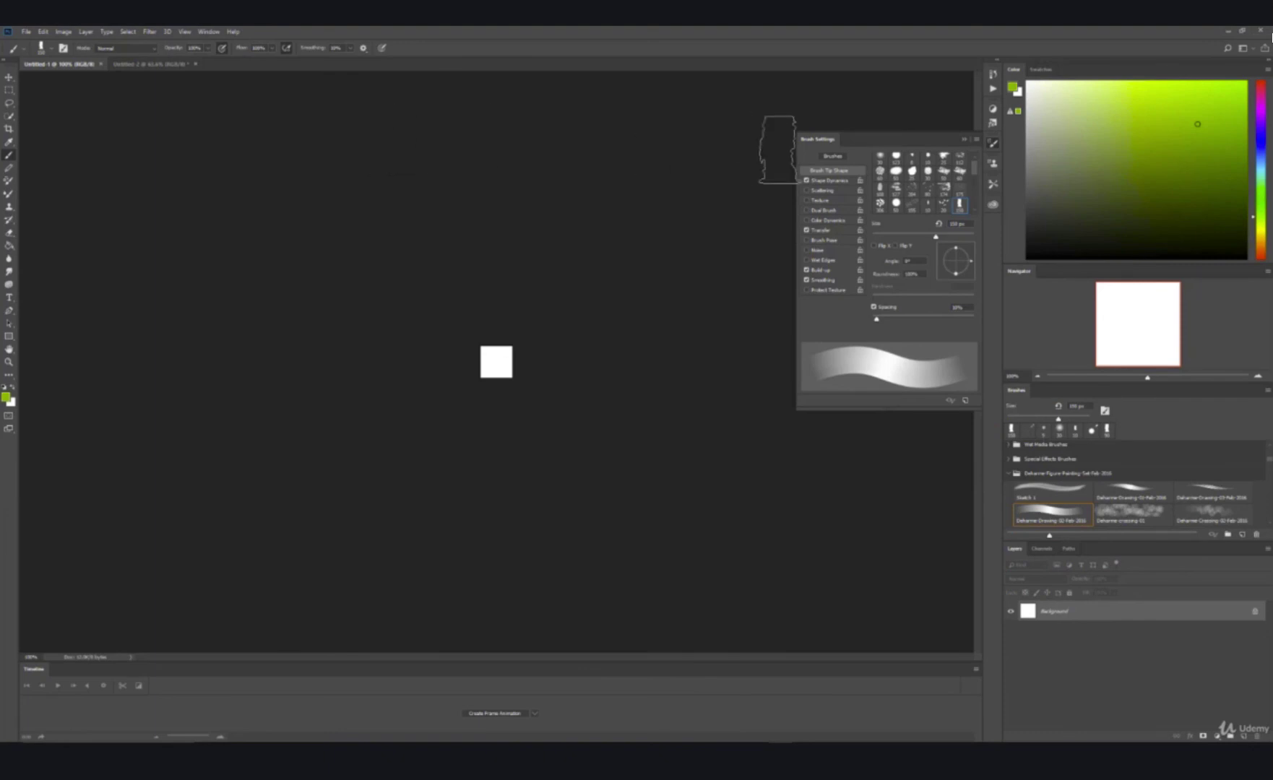
pyautogui.click(964, 140)
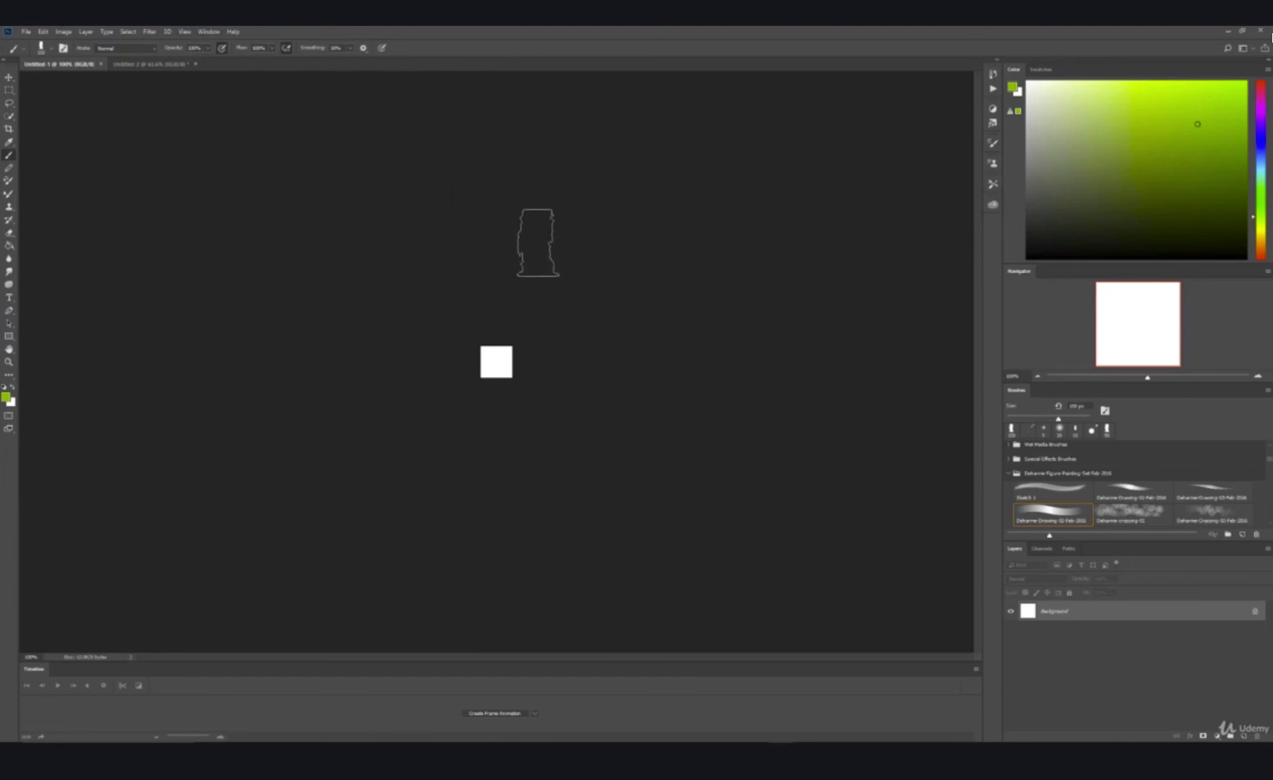
pyautogui.scroll(2, 542, 246)
pyautogui.scroll(4, 541, 246)
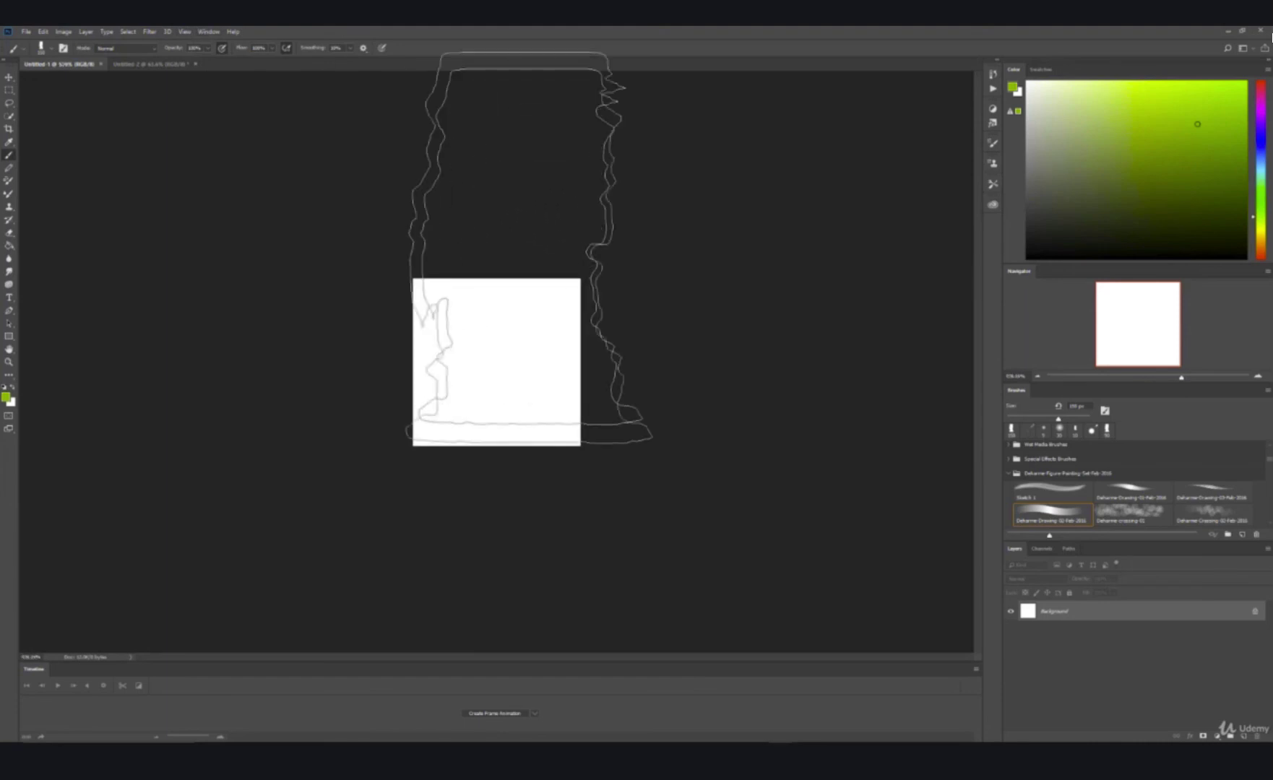
pyautogui.scroll(-3, 543, 242)
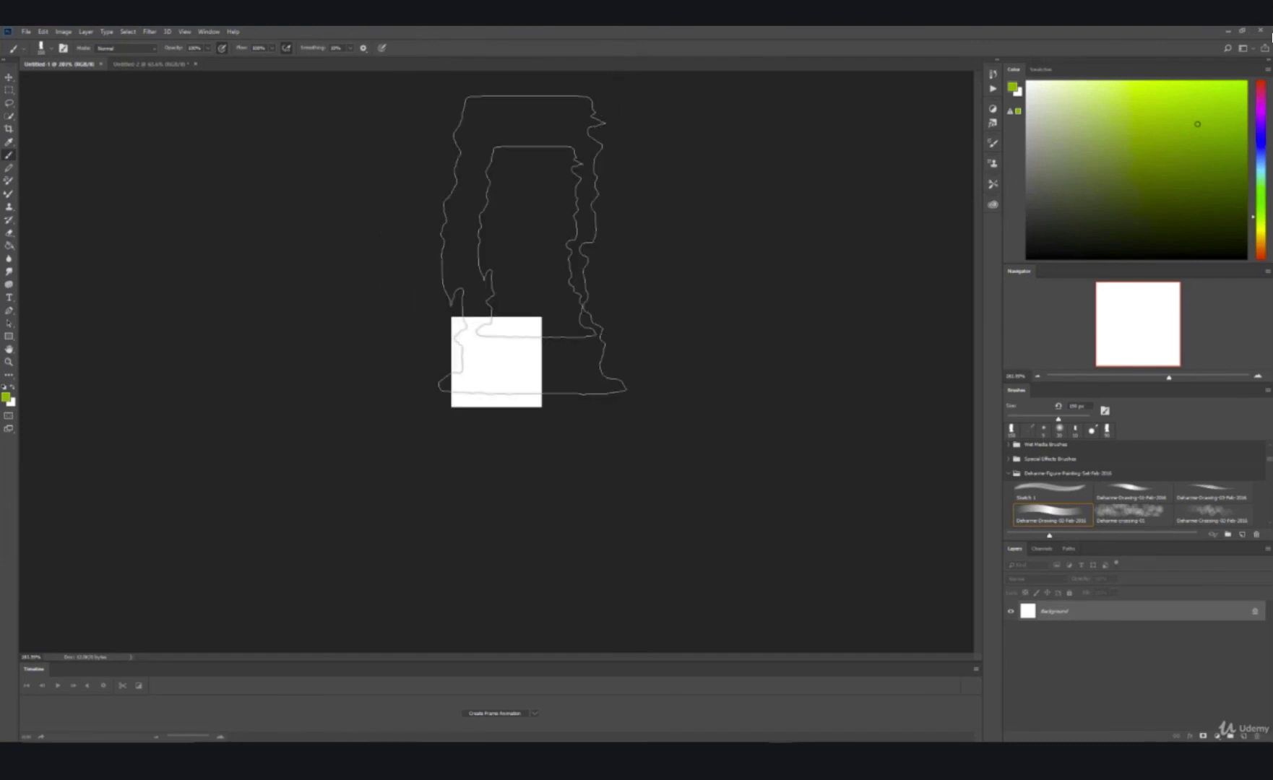